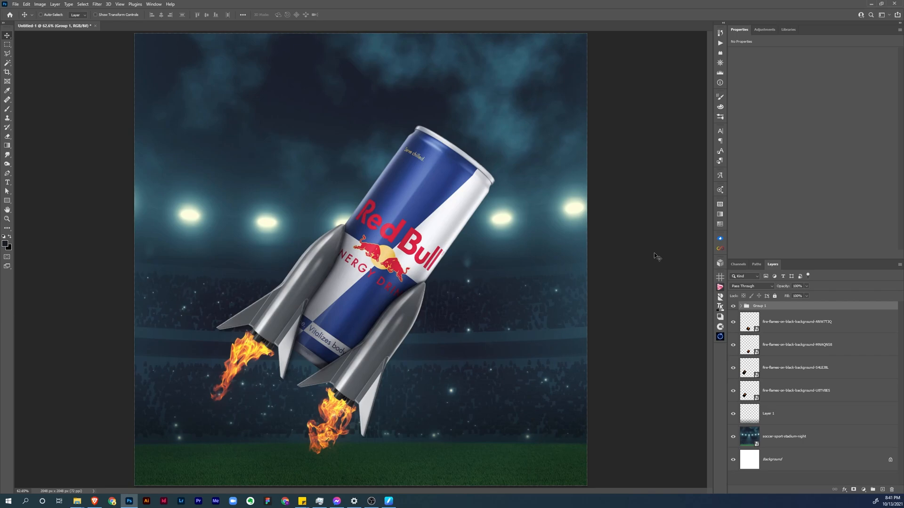
# Step: Add a new layer above Group 1 and choose Lightning Brush 1 from the lightning brush set
pyautogui.click(883, 490)
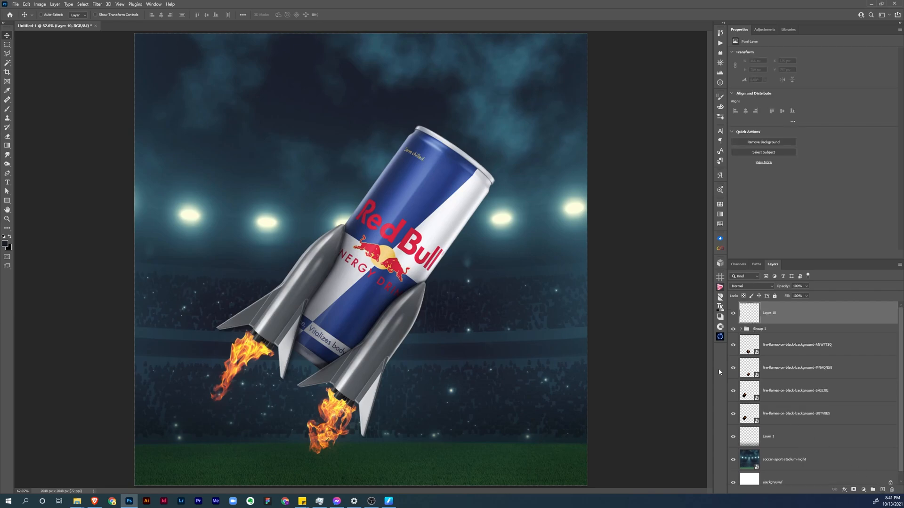
pyautogui.press('b')
pyautogui.rightClick(364, 221)
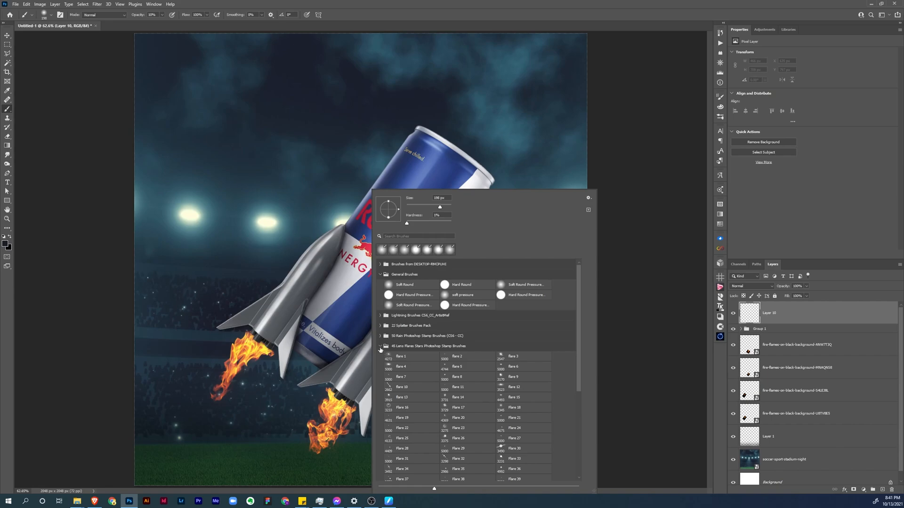
pyautogui.click(380, 347)
pyautogui.click(380, 315)
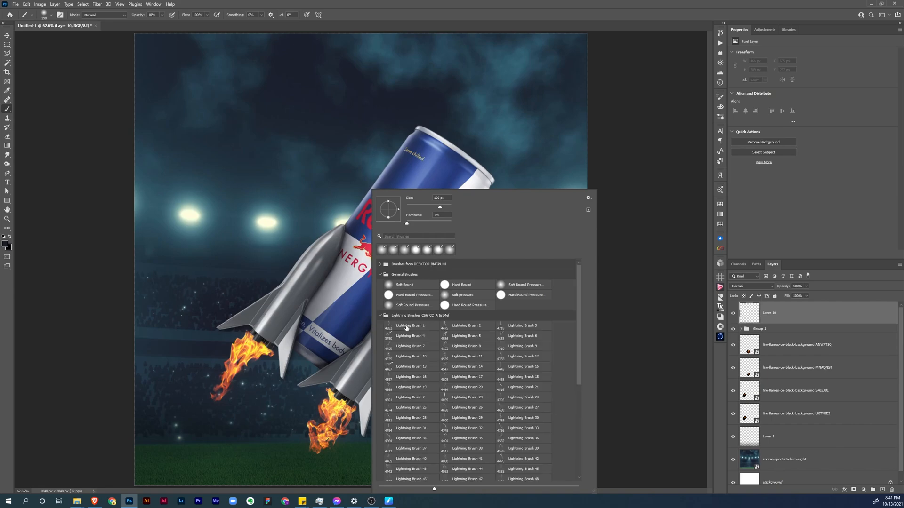
pyautogui.click(408, 326)
# Step: Reduce the lightning brush to 2147 px and rotate the canvas view until the can stands nearly upright
pyautogui.moveTo(300, 226); pyautogui.dragTo(308, 230)
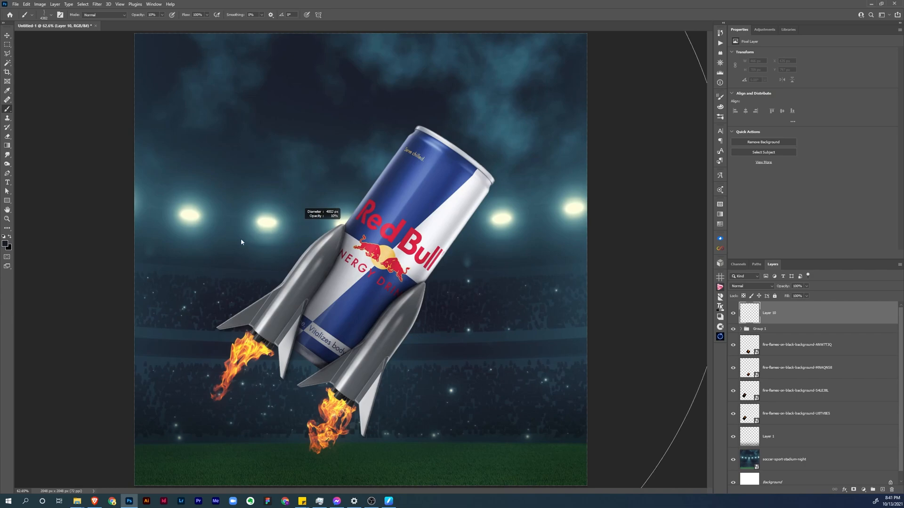
pyautogui.hotkey('ctrl', '-')
pyautogui.moveTo(416, 223); pyautogui.dragTo(312, 235)
pyautogui.hotkey('alt', 'space')
pyautogui.moveTo(429, 228); pyautogui.dragTo(395, 229)
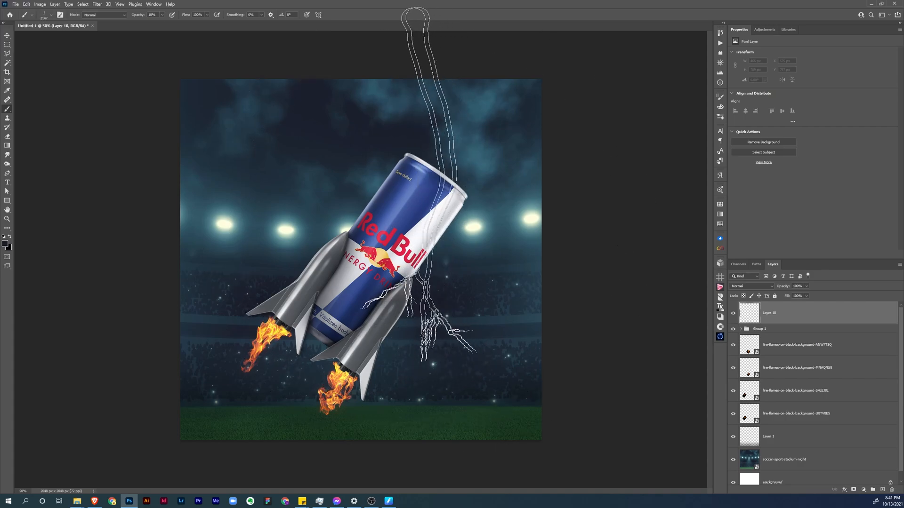
pyautogui.press('r')
pyautogui.moveTo(508, 234); pyautogui.dragTo(460, 214)
pyautogui.press('b')
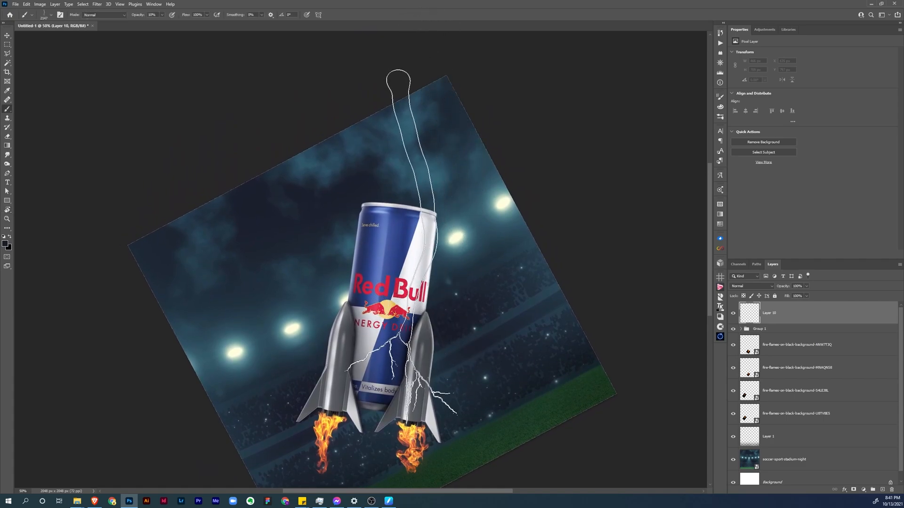
pyautogui.rightClick(407, 235)
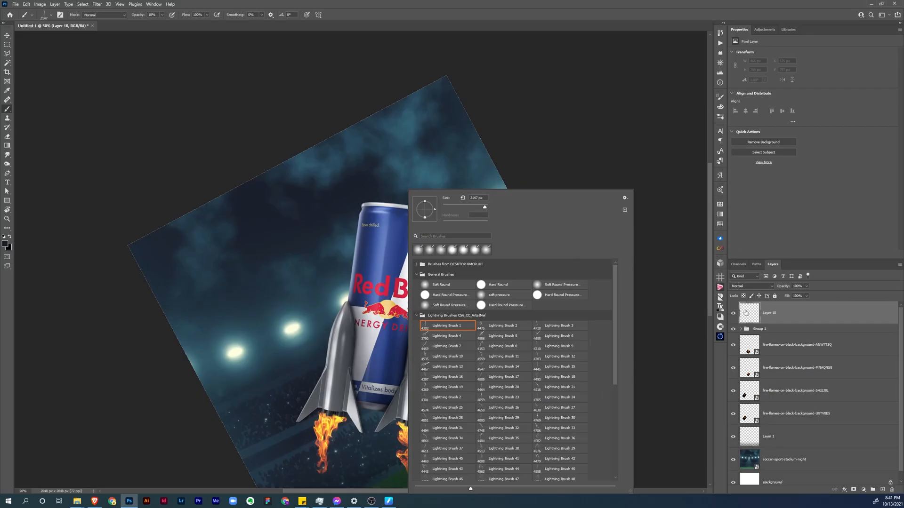
pyautogui.click(752, 315)
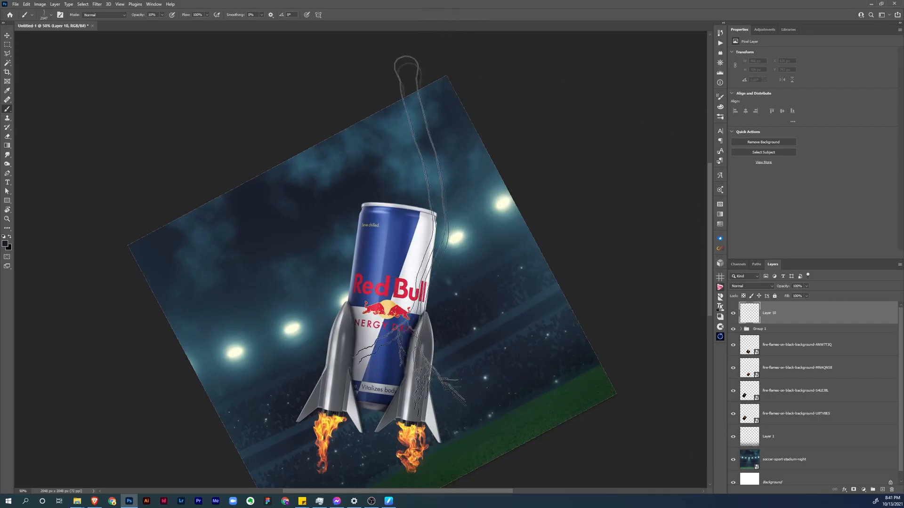
# Step: Set the foreground colour to light blue c4e9ff and stamp a lightning bolt at 100% opacity striking the can's right edge
pyautogui.keyDown('alt'); pyautogui.click(505, 202); pyautogui.keyUp('alt')
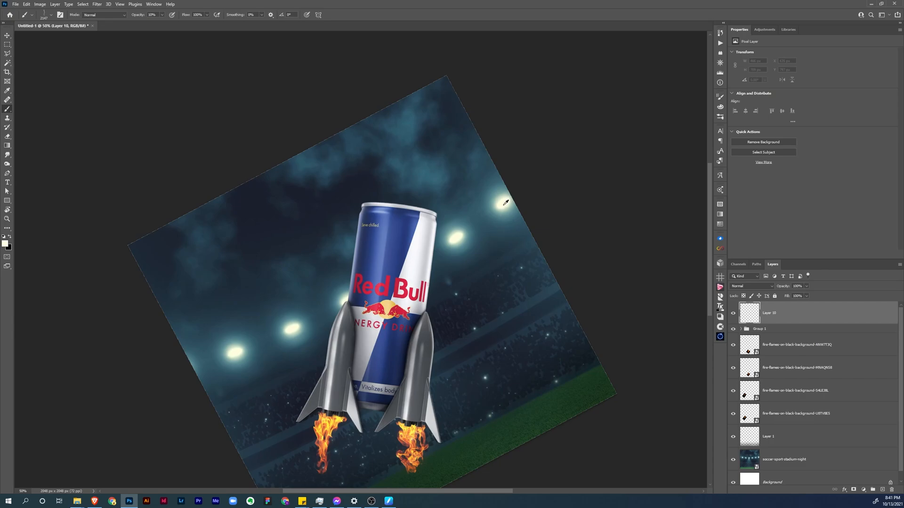
pyautogui.click(5, 244)
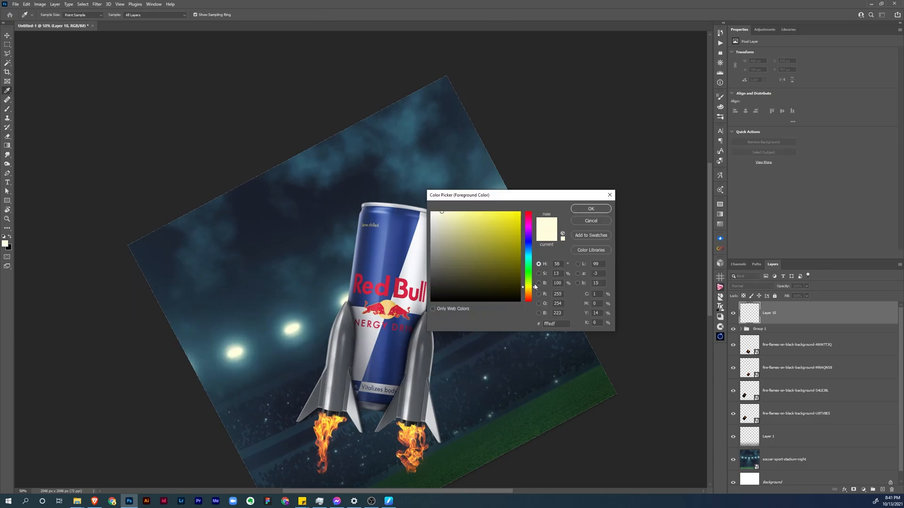
pyautogui.moveTo(535, 291); pyautogui.dragTo(536, 254)
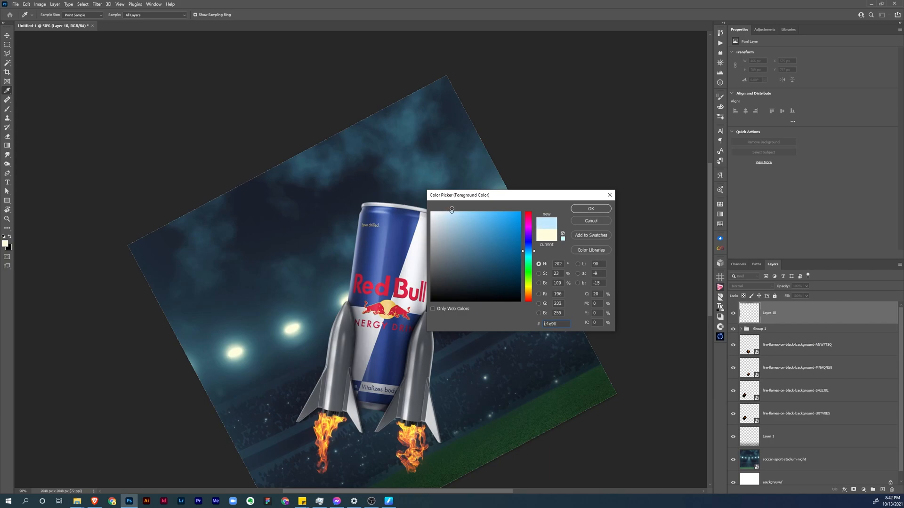
pyautogui.click(591, 208)
pyautogui.press('b')
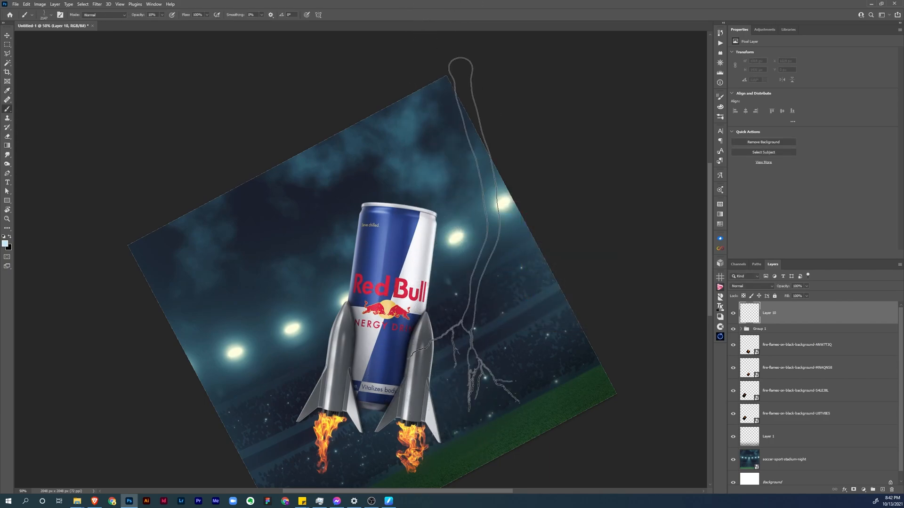
pyautogui.click(454, 251)
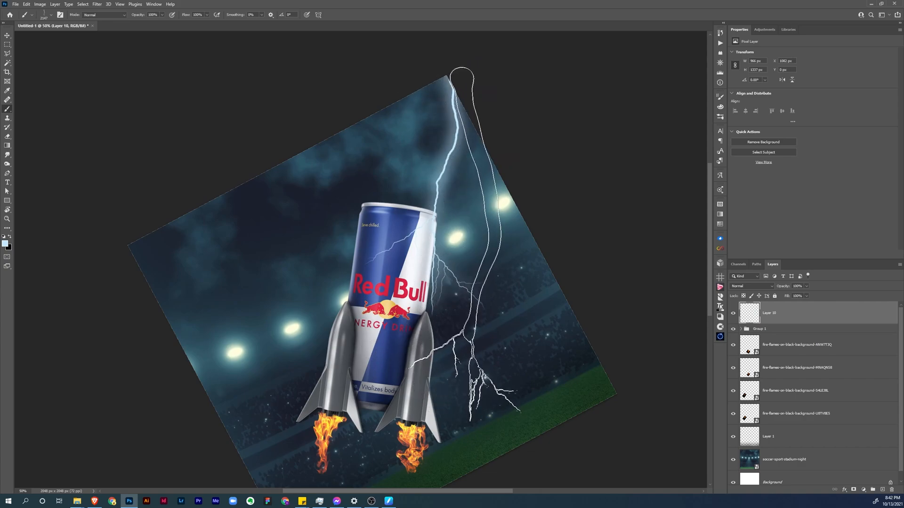
# Step: Stamp a second bolt striking the can's top rim with a reduced Lightning Brush 7, after turning the canvas view back slightly
pyautogui.rightClick(482, 243)
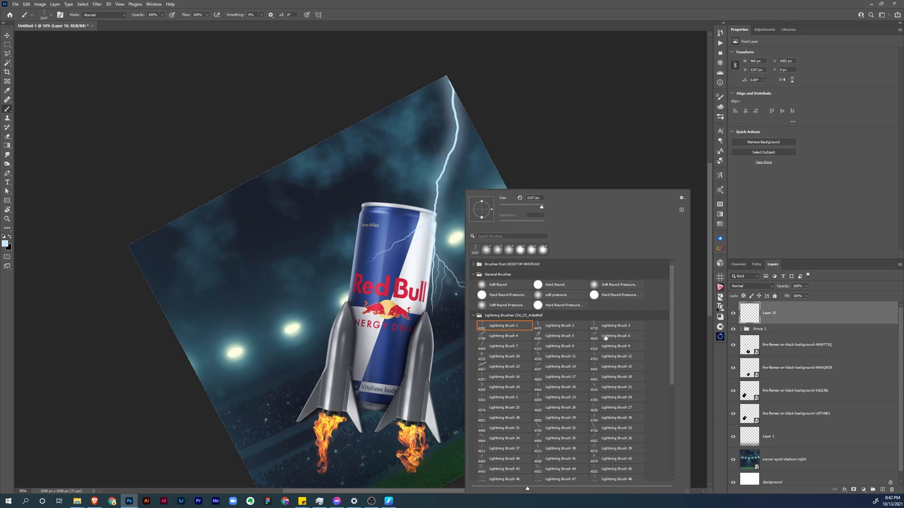
pyautogui.click(485, 349)
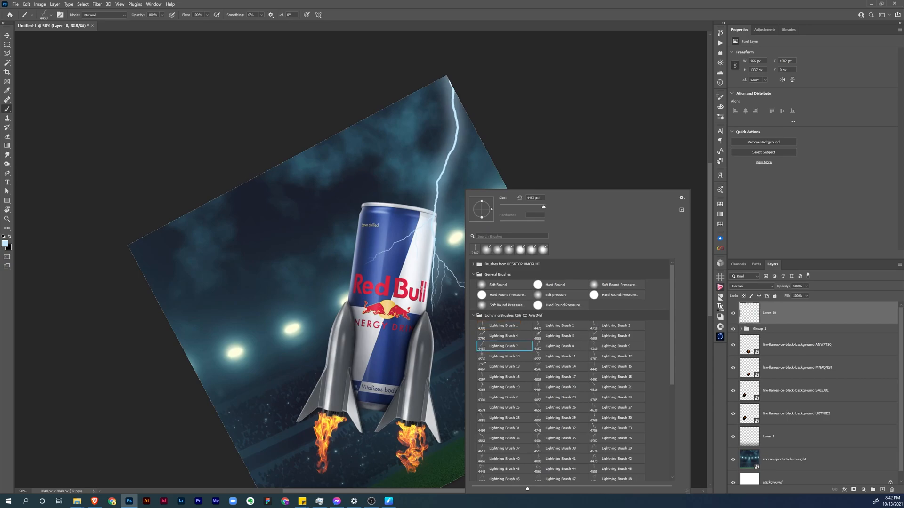
pyautogui.keyDown('alt'); pyautogui.moveTo(363, 200); pyautogui.dragTo(215, 234); pyautogui.keyUp('alt')
pyautogui.keyDown('alt'); pyautogui.moveTo(378, 220); pyautogui.dragTo(309, 239); pyautogui.keyUp('alt')
pyautogui.press('r')
pyautogui.moveTo(459, 214); pyautogui.dragTo(465, 236)
pyautogui.press('b')
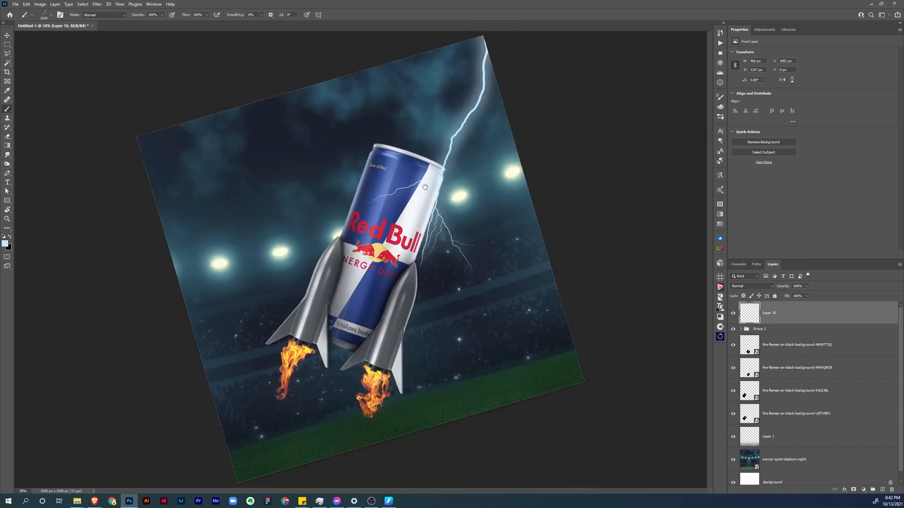
pyautogui.hotkey('alt', 'space')
pyautogui.press('Escape')
pyautogui.moveTo(401, 185); pyautogui.dragTo(382, 185)
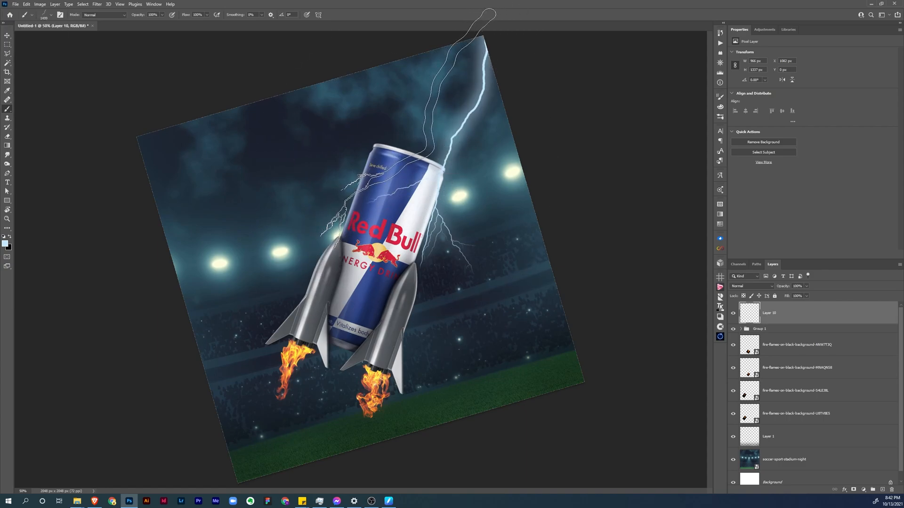
pyautogui.click(410, 123)
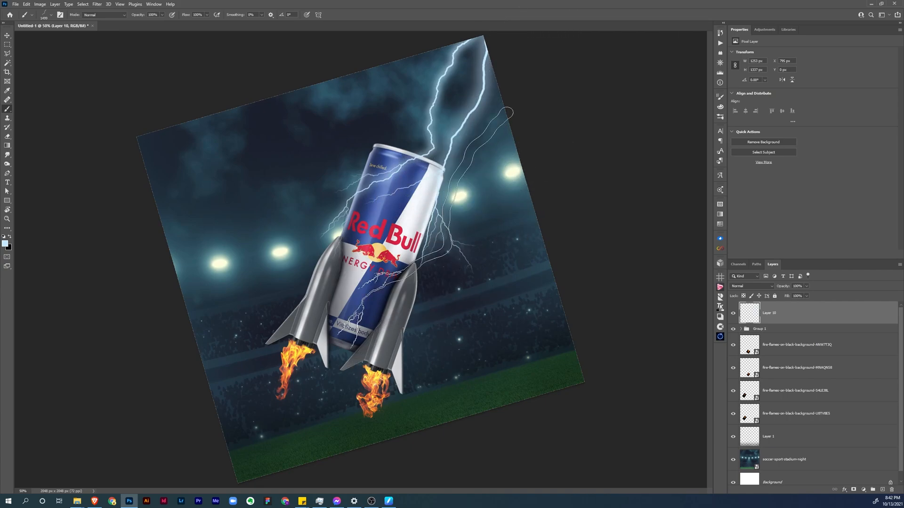
# Step: Stamp more bolts between the image's upper-right corner and the can with Lightning Brushes 2 and 12, rotating the canvas view to fit
pyautogui.rightClick(431, 190)
pyautogui.doubleClick(527, 326)
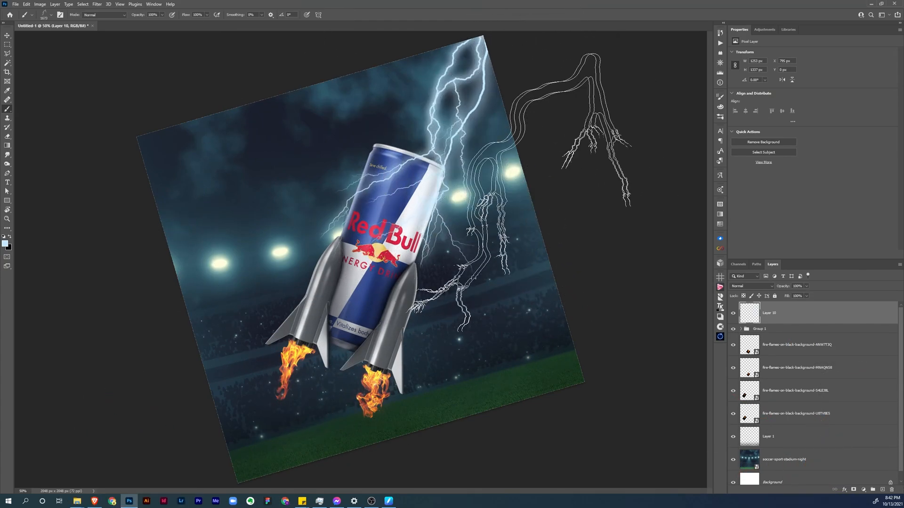
pyautogui.rightClick(445, 191)
pyautogui.doubleClick(576, 357)
pyautogui.moveTo(351, 227); pyautogui.dragTo(212, 264)
pyautogui.moveTo(420, 241); pyautogui.dragTo(391, 241)
pyautogui.press('r')
pyautogui.moveTo(466, 325)
pyautogui.mouseDown()
pyautogui.moveTo(484, 266)
pyautogui.moveTo(523, 324)
pyautogui.mouseUp()
pyautogui.moveTo(399, 199); pyautogui.dragTo(371, 207)
pyautogui.press('r')
pyautogui.moveTo(512, 244); pyautogui.dragTo(507, 213)
pyautogui.moveTo(507, 213)
pyautogui.mouseDown()
pyautogui.moveTo(518, 248)
pyautogui.moveTo(498, 230)
pyautogui.mouseUp()
pyautogui.press('r')
pyautogui.click(365, 199)
# Step: Try Lightning Brushes 23 and 21, stamp another bolt along the outer right side with a reduced Lightning Brush 34, and reset the canvas rotation
pyautogui.rightClick(411, 188)
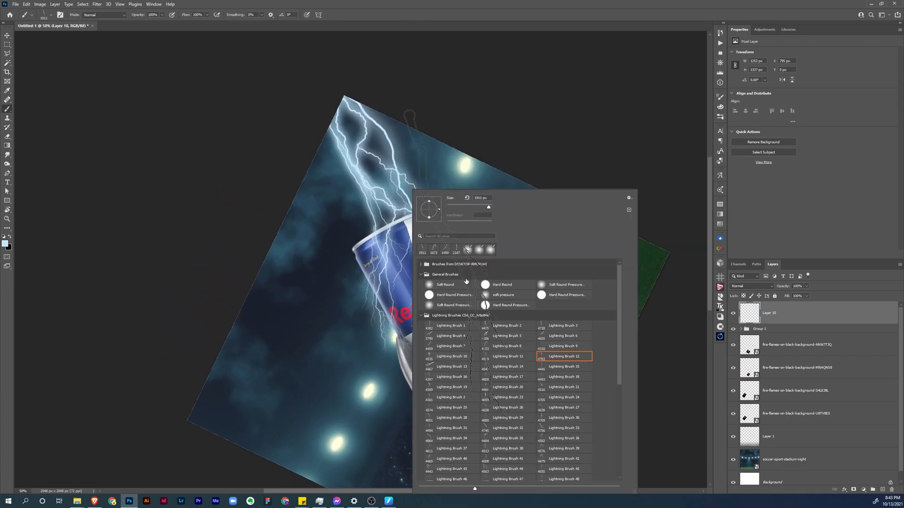
pyautogui.doubleClick(496, 398)
pyautogui.moveTo(318, 249); pyautogui.dragTo(282, 268)
pyautogui.rightClick(370, 188)
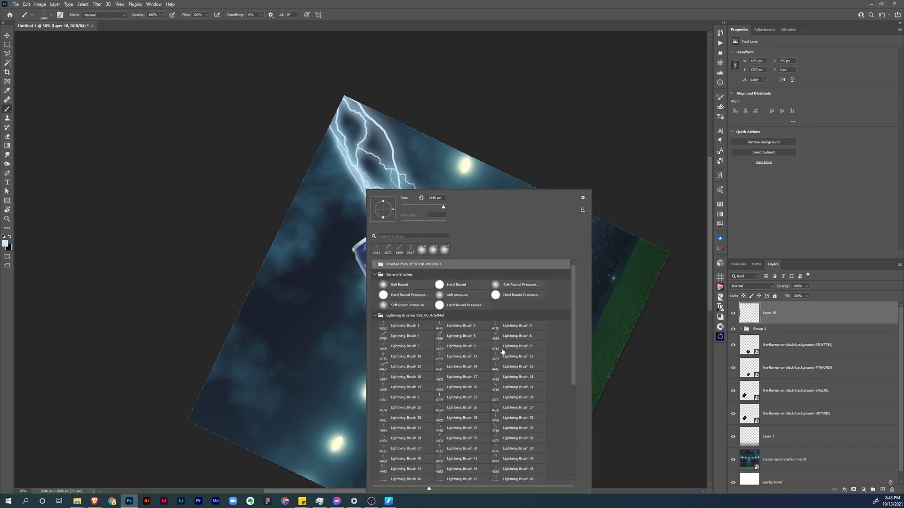
pyautogui.doubleClick(517, 387)
pyautogui.rightClick(361, 281)
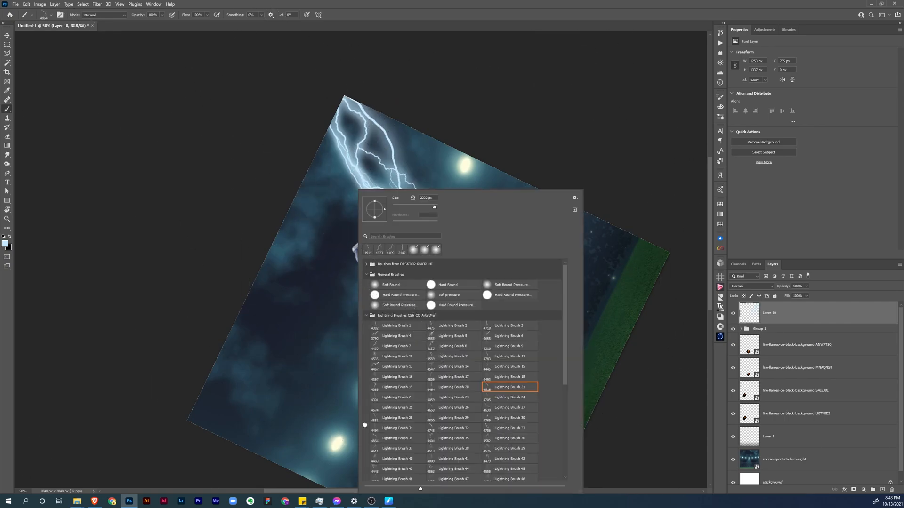
pyautogui.doubleClick(374, 436)
pyautogui.moveTo(462, 265); pyautogui.dragTo(426, 265)
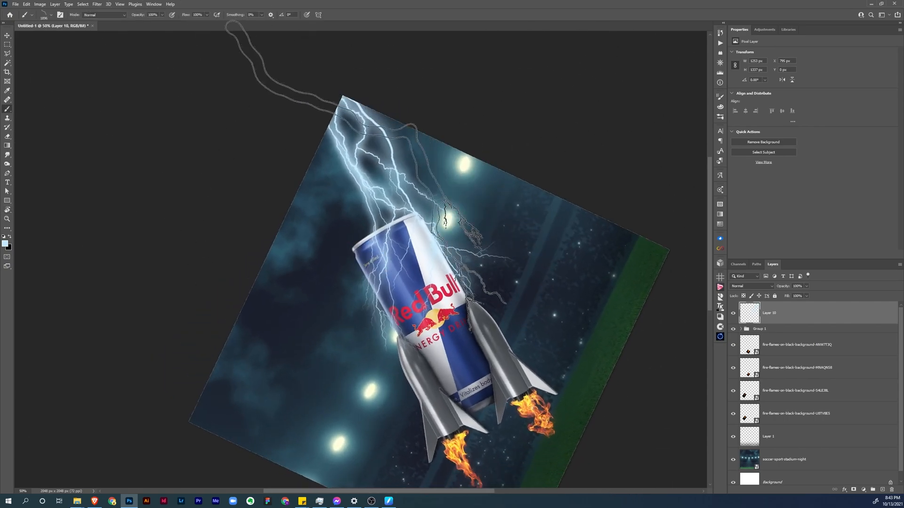
pyautogui.press('r')
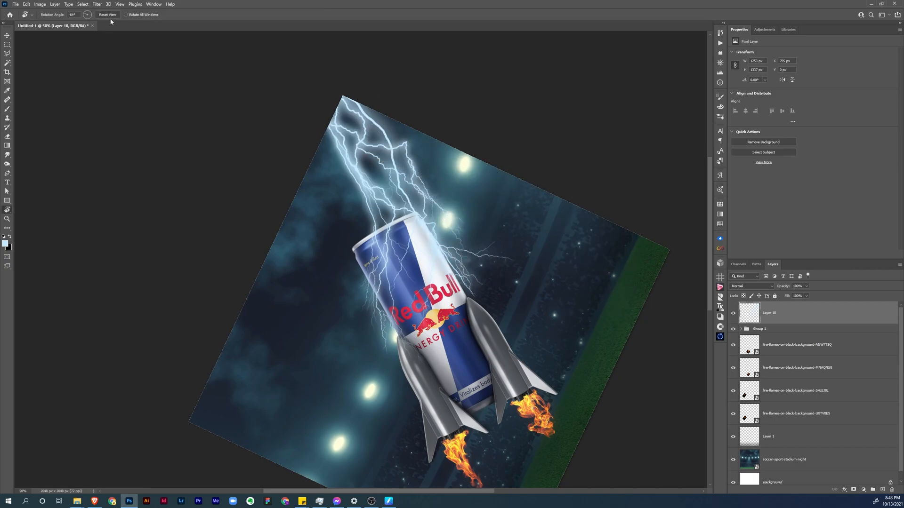
pyautogui.click(108, 15)
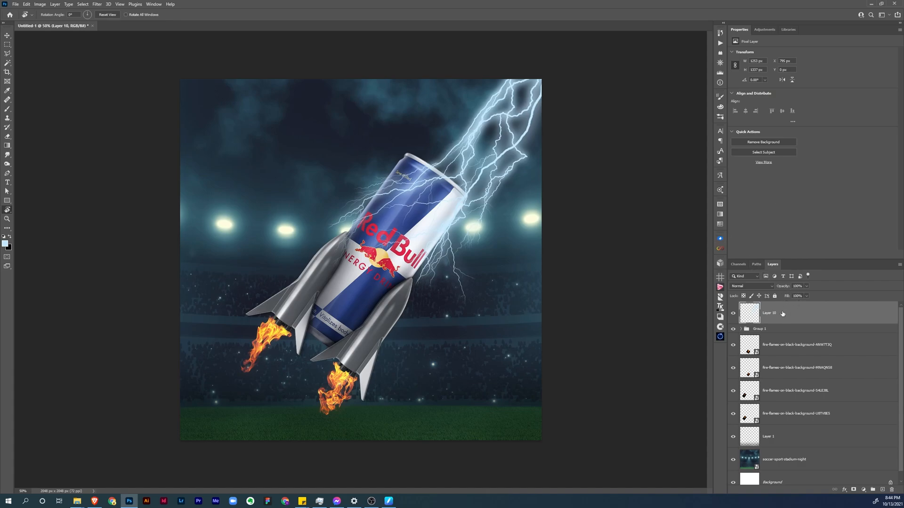
# Step: Convert the lightning layer to a smart object and brighten it with Levels, setting the white input level to 233
pyautogui.rightClick(800, 313)
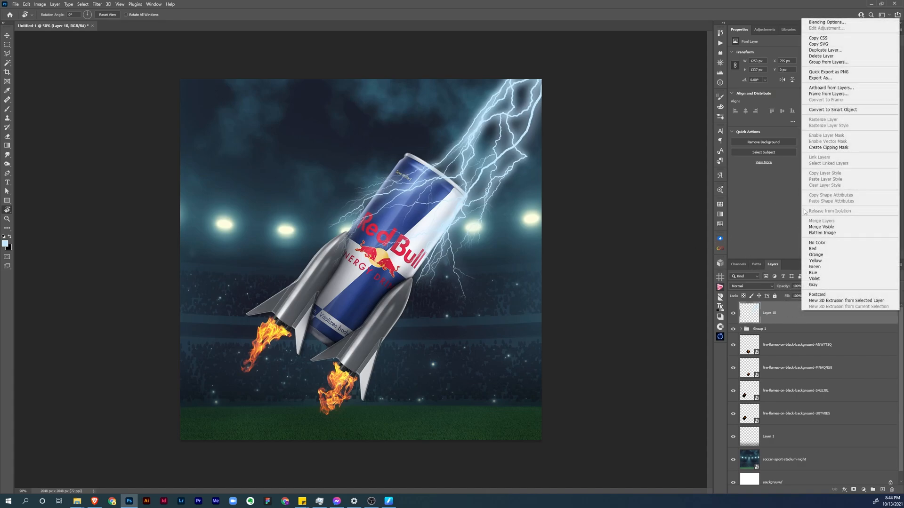
pyautogui.click(842, 109)
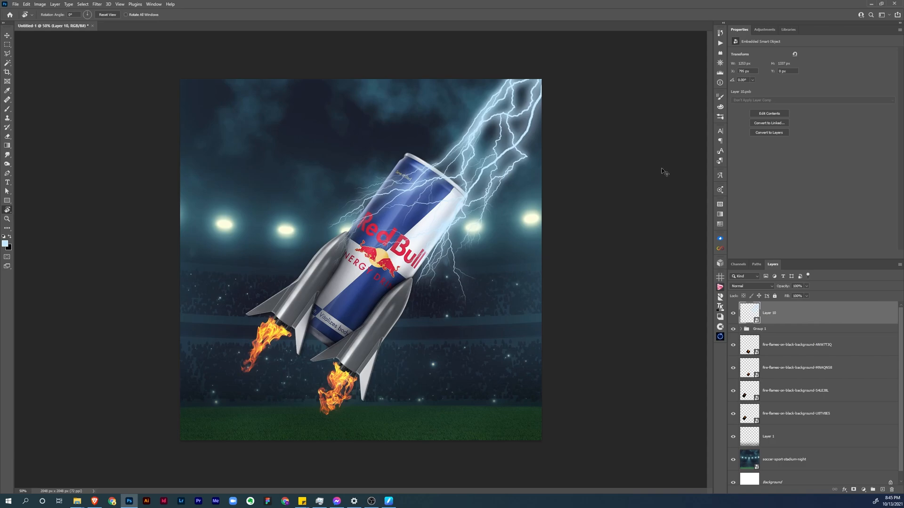
pyautogui.hotkey('ctrl', 'l')
pyautogui.moveTo(446, 110); pyautogui.dragTo(652, 170)
pyautogui.moveTo(678, 253); pyautogui.dragTo(670, 253)
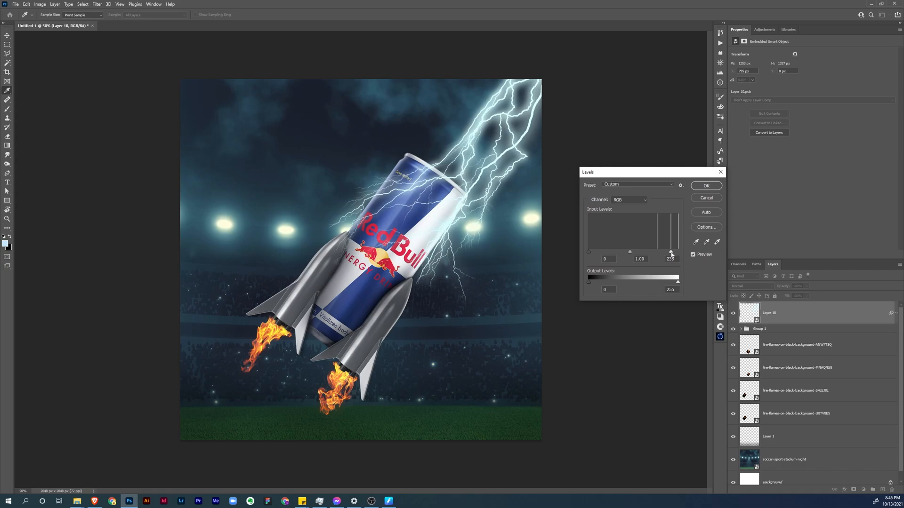
pyautogui.click(706, 185)
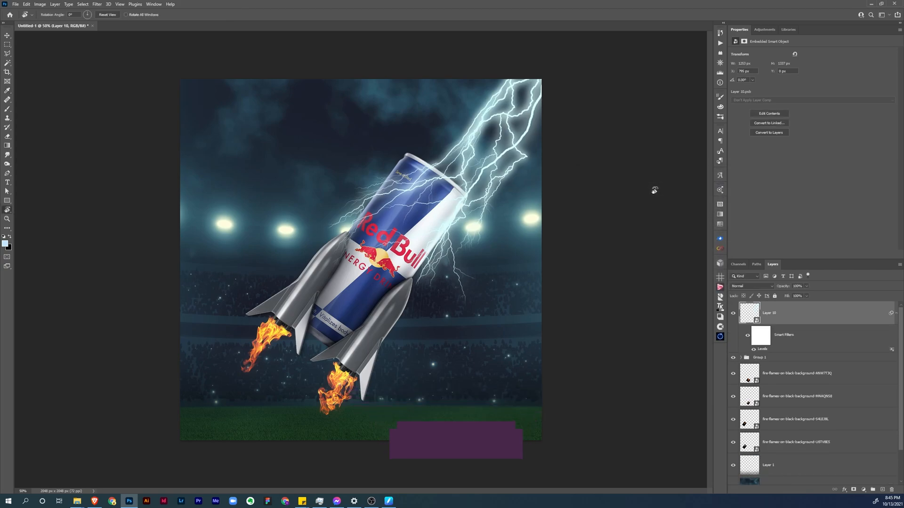
# Step: Apply a Hue/Saturation adjustment to the lightning smart object with Hue +22 and Saturation +29
pyautogui.hotkey('ctrl', 'u')
pyautogui.moveTo(438, 117); pyautogui.dragTo(613, 156)
pyautogui.moveTo(610, 205); pyautogui.dragTo(619, 222)
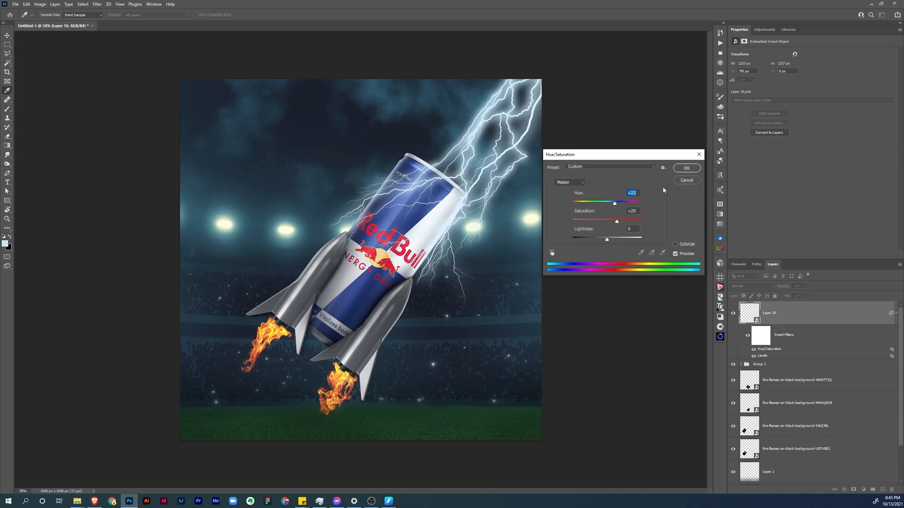
pyautogui.click(686, 169)
pyautogui.press('r')
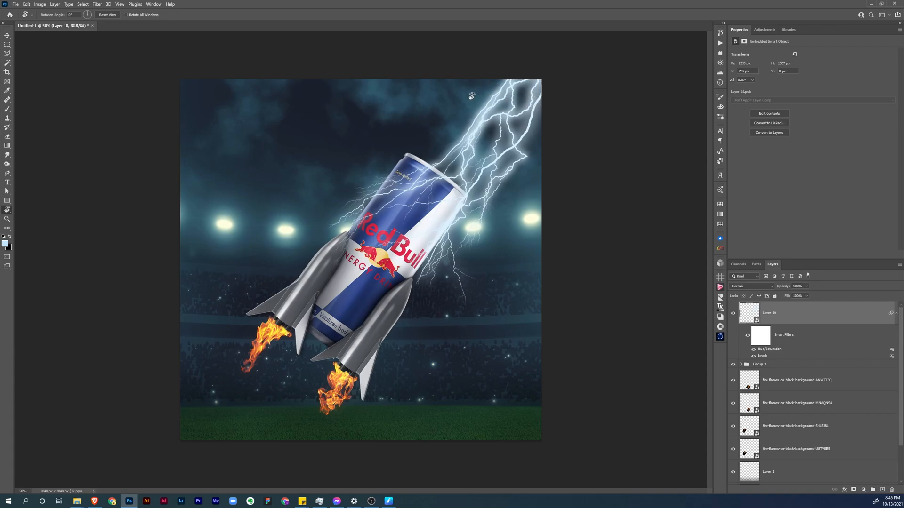
# Step: Prepare Lightning Brush 1 at 986 px on a new layer above the lightning, with the canvas view rotated until the can stands upright
pyautogui.press('b')
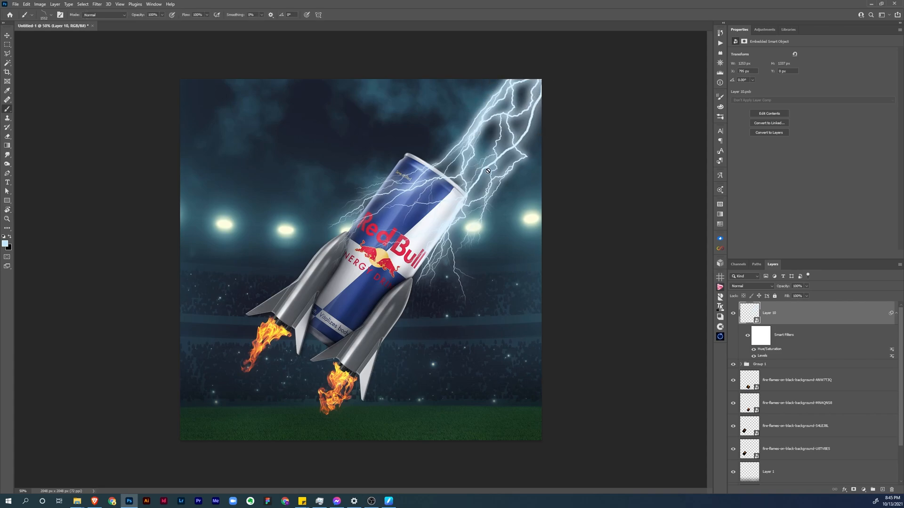
pyautogui.click(882, 490)
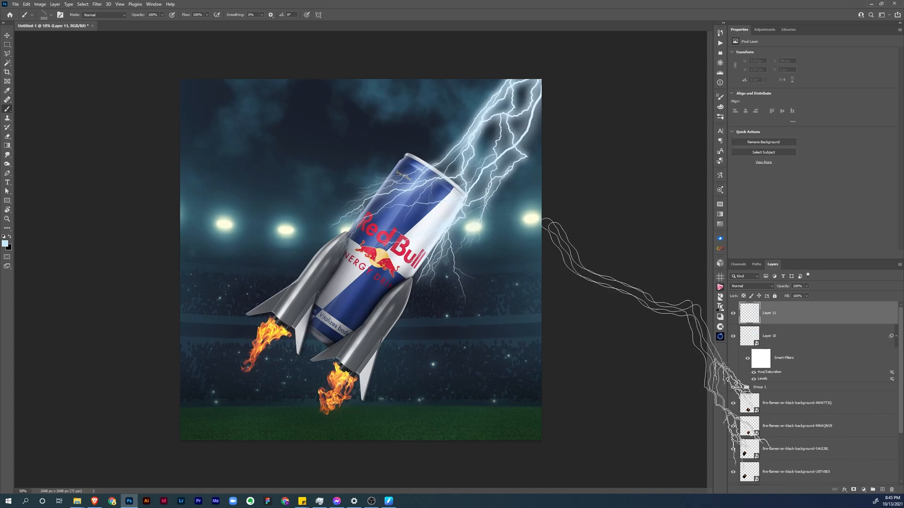
pyautogui.rightClick(403, 189)
pyautogui.press('Escape')
pyautogui.press('r')
pyautogui.moveTo(473, 241)
pyautogui.mouseDown()
pyautogui.moveTo(439, 166)
pyautogui.moveTo(447, 305)
pyautogui.mouseUp()
pyautogui.press('b')
pyautogui.moveTo(389, 193); pyautogui.dragTo(299, 205)
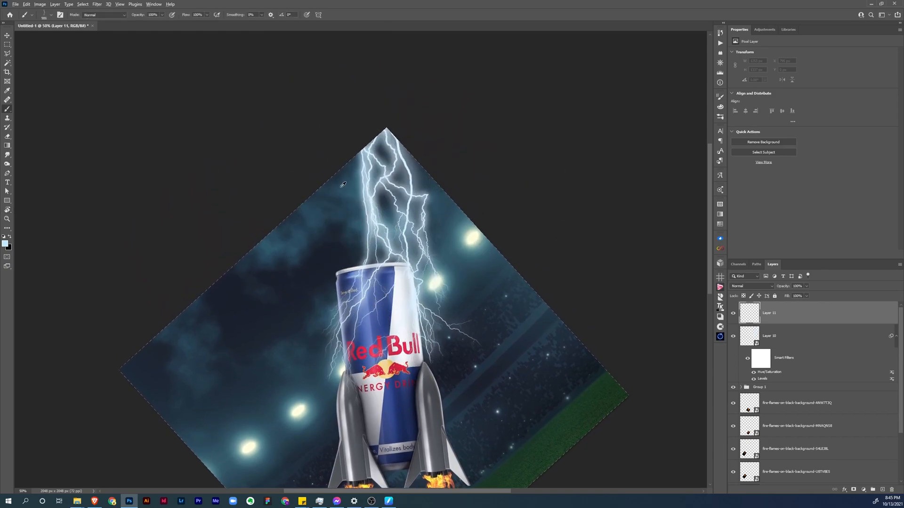
# Step: Set the foreground colour to light blue #93d3f9 and stamp a bolt among the white ones above the can
pyautogui.keyDown('alt'); pyautogui.click(298, 234); pyautogui.keyUp('alt')
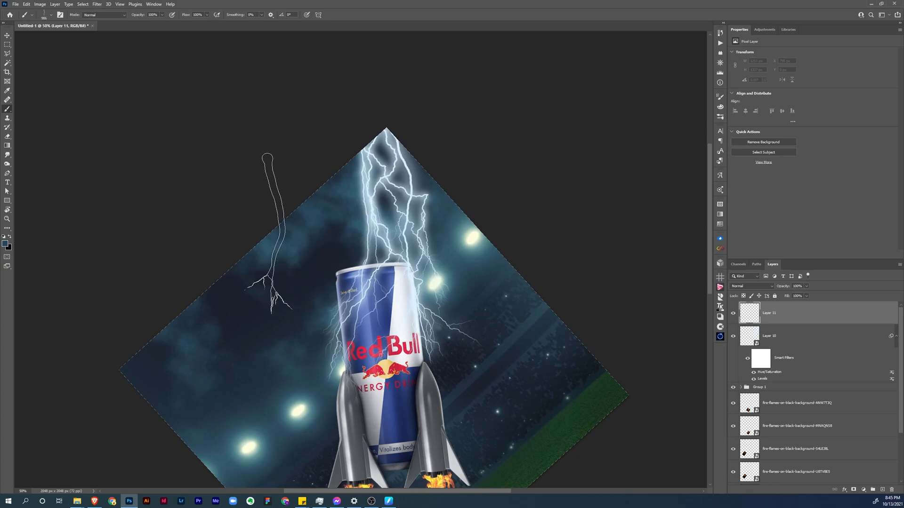
pyautogui.click(4, 245)
pyautogui.moveTo(476, 258); pyautogui.dragTo(468, 214)
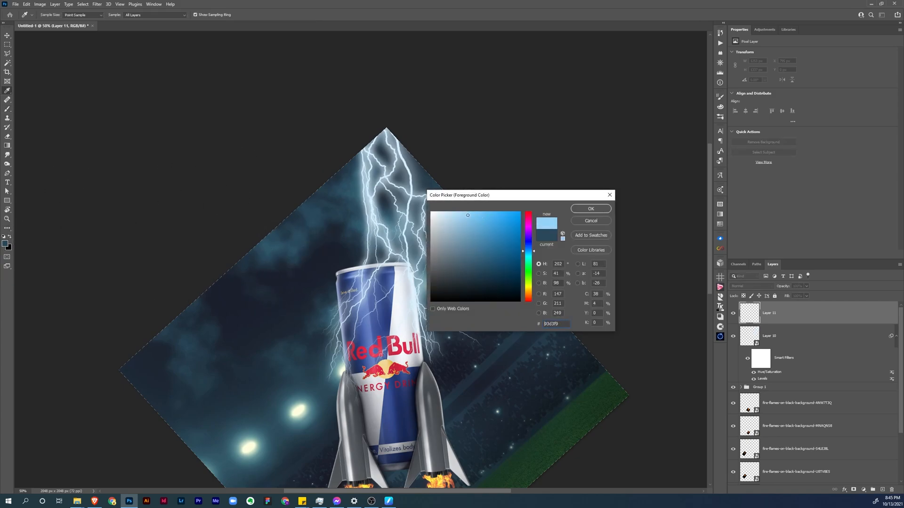
pyautogui.click(591, 208)
pyautogui.press('b')
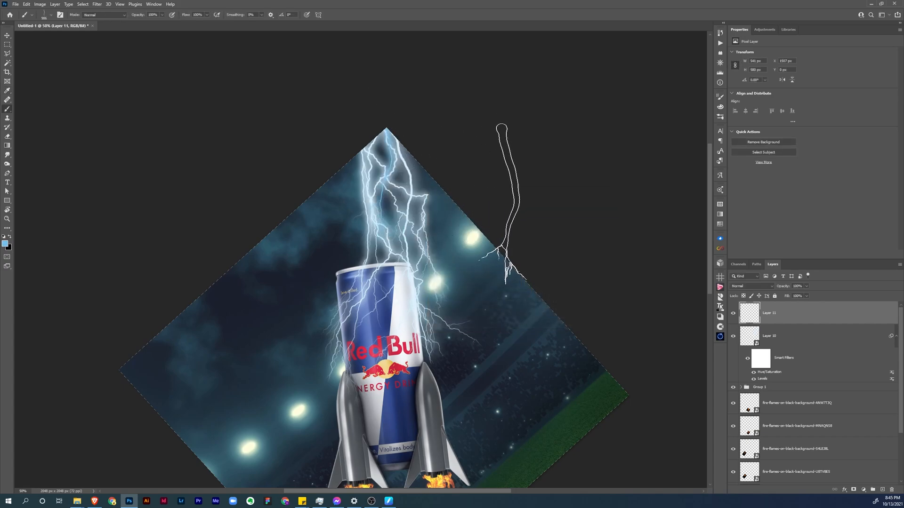
# Step: Stamp more light blue bolts between the image corner and the can with a reduced Lightning Brush 2
pyautogui.rightClick(412, 195)
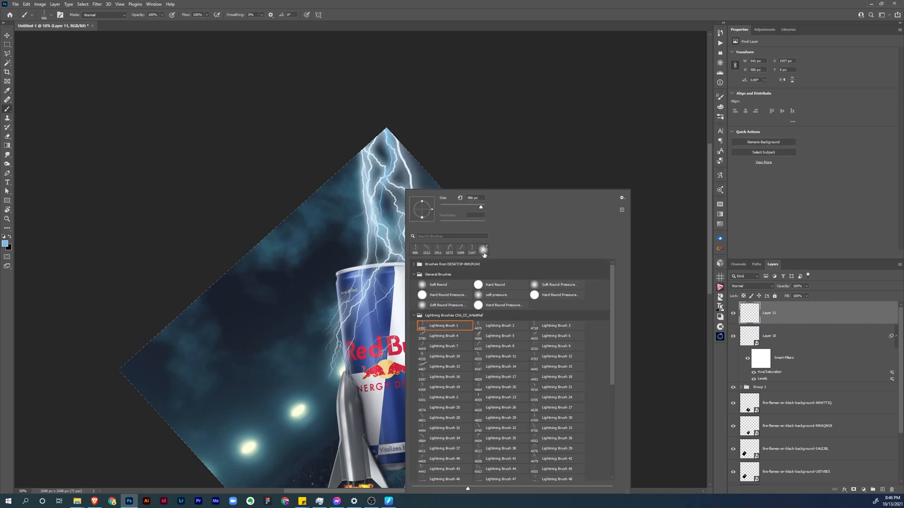
pyautogui.click(490, 328)
pyautogui.click(357, 252)
pyautogui.moveTo(335, 220)
pyautogui.mouseDown()
pyautogui.moveTo(106, 289)
pyautogui.moveTo(129, 288)
pyautogui.mouseUp()
pyautogui.moveTo(367, 215); pyautogui.dragTo(316, 222)
pyautogui.click(387, 158)
pyautogui.moveTo(385, 169); pyautogui.dragTo(353, 180)
pyautogui.click(400, 167)
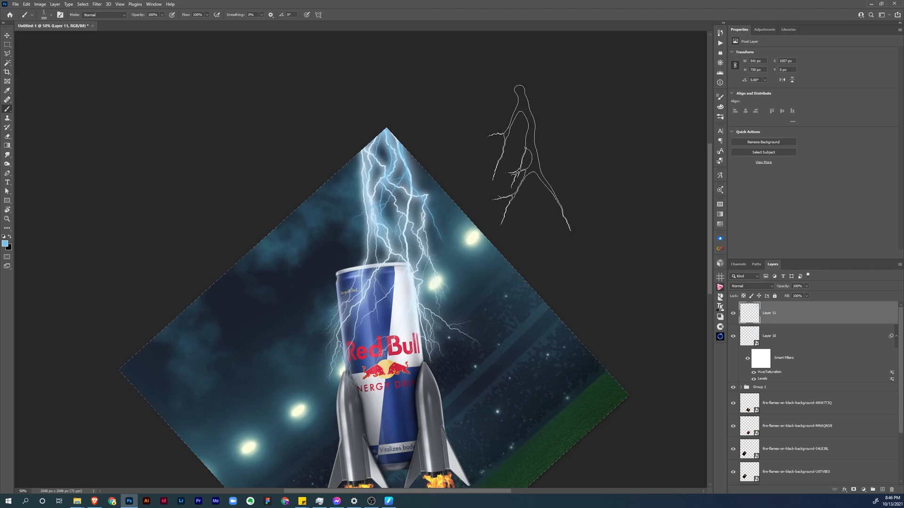
# Step: Stamp another light blue bolt near the image corner with a reduced Lightning Brush 3, rotating the canvas view to angle it
pyautogui.rightClick(363, 243)
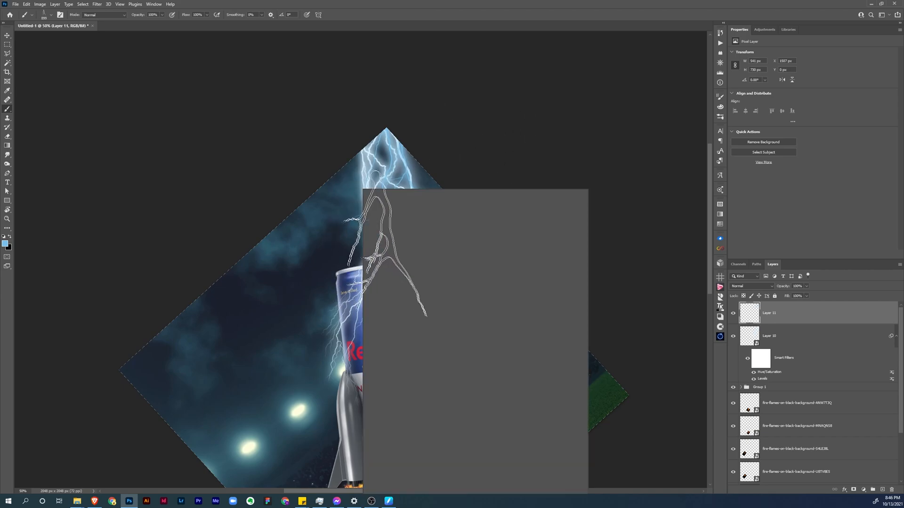
pyautogui.click(479, 320)
pyautogui.moveTo(306, 213)
pyautogui.keyDown('alt'); pyautogui.mouseDown()
pyautogui.moveTo(156, 282)
pyautogui.moveTo(94, 282)
pyautogui.mouseUp(); pyautogui.keyUp('alt')
pyautogui.press('r')
pyautogui.moveTo(380, 174); pyautogui.dragTo(338, 175)
pyautogui.keyDown('alt'); pyautogui.moveTo(338, 175); pyautogui.dragTo(301, 184); pyautogui.keyUp('alt')
pyautogui.click(337, 181)
# Step: Stamp a further blue bolt with a reduced Lightning Brush 15 at a new canvas angle, and reset the canvas rotation
pyautogui.rightClick(387, 190)
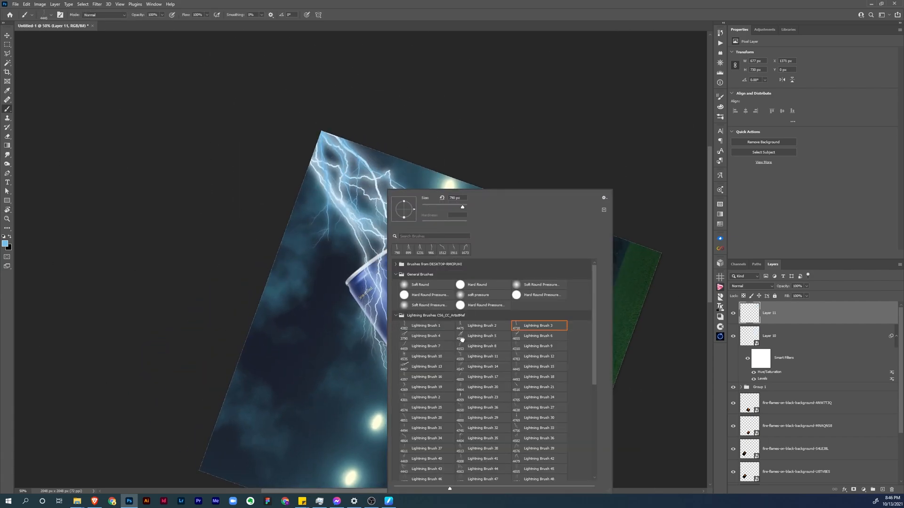
pyautogui.keyDown('alt'); pyautogui.moveTo(339, 251); pyautogui.dragTo(198, 251); pyautogui.keyUp('alt')
pyautogui.press('r')
pyautogui.moveTo(474, 264); pyautogui.dragTo(470, 290)
pyautogui.hotkey('alt', 'space')
pyautogui.keyDown('alt'); pyautogui.moveTo(367, 219); pyautogui.dragTo(329, 219); pyautogui.keyUp('alt')
pyautogui.press('r')
pyautogui.press('Escape')
# Step: Shift the light blue bolts up and right towards the image corner with Free Transform
pyautogui.hotkey('ctrl', 't')
pyautogui.moveTo(397, 208); pyautogui.dragTo(418, 190)
pyautogui.press('Return')
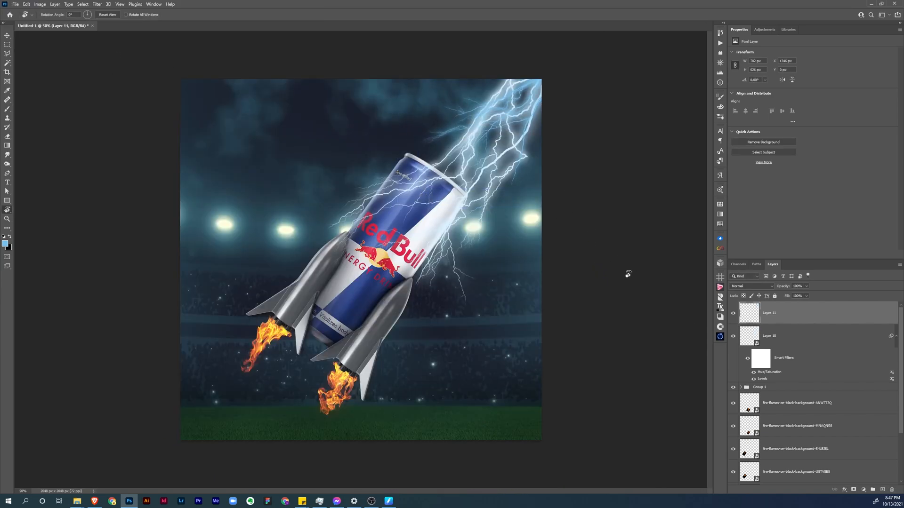
# Step: Compare the image with and without the light blue bolts layer, and convert that layer to a smart object
pyautogui.rightClick(795, 313)
pyautogui.click(733, 314)
pyautogui.click(733, 315)
pyautogui.click(733, 314)
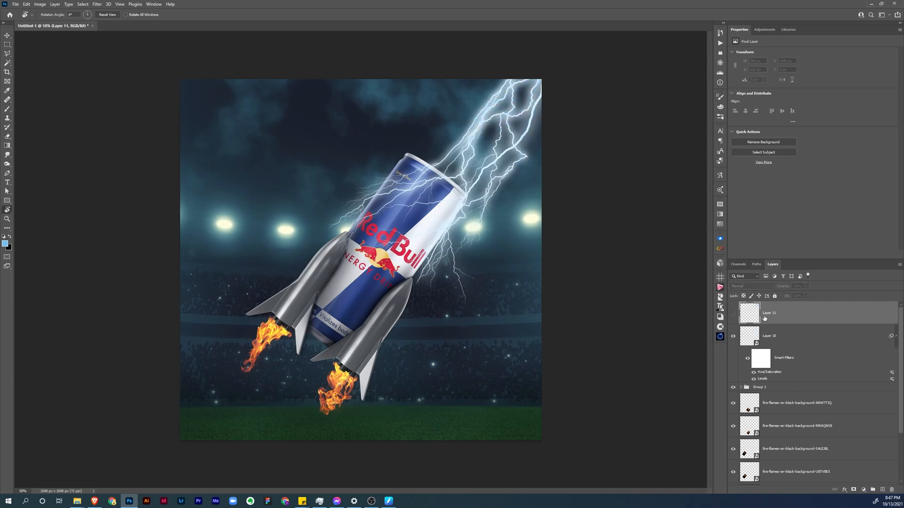
pyautogui.click(733, 314)
pyautogui.rightClick(795, 313)
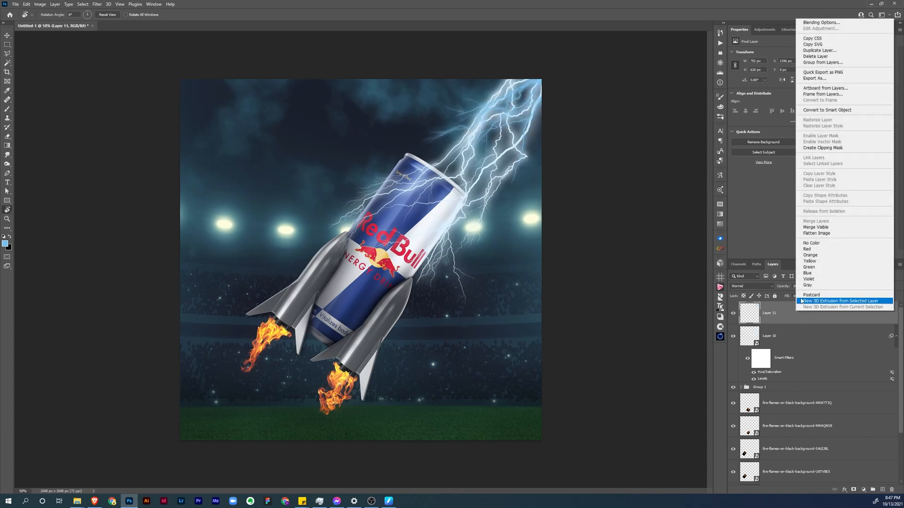
pyautogui.click(832, 112)
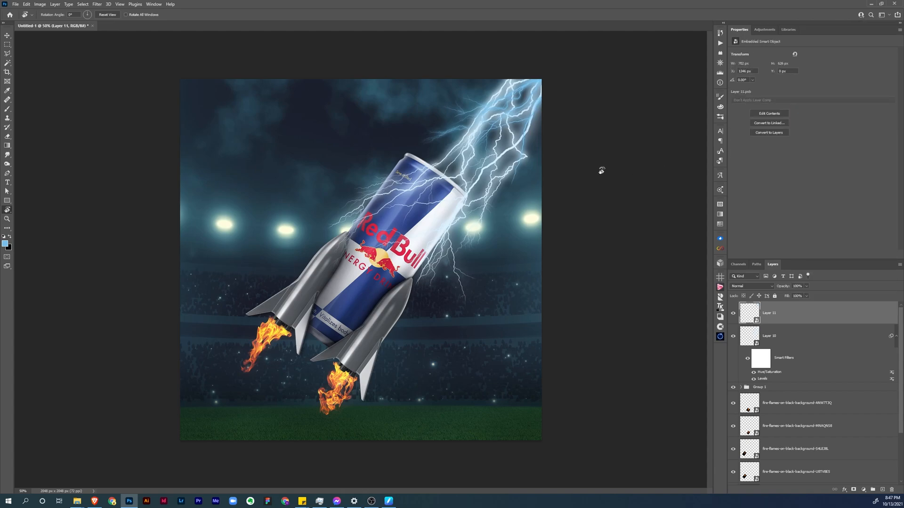
# Step: Brighten the blue bolts smart object with Levels at white input 207, and mute it with Hue/Saturation at Saturation -28
pyautogui.hotkey('ctrl', 'l')
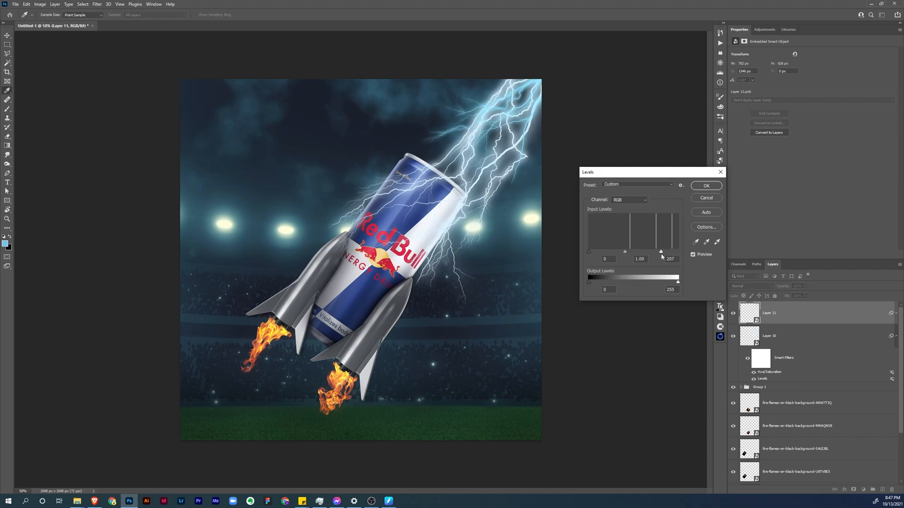
pyautogui.click(705, 186)
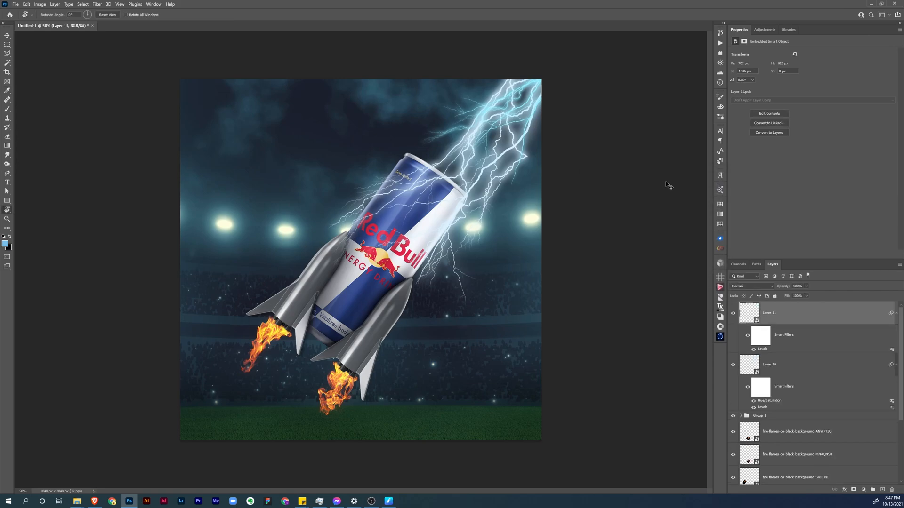
pyautogui.hotkey('ctrl', 'u')
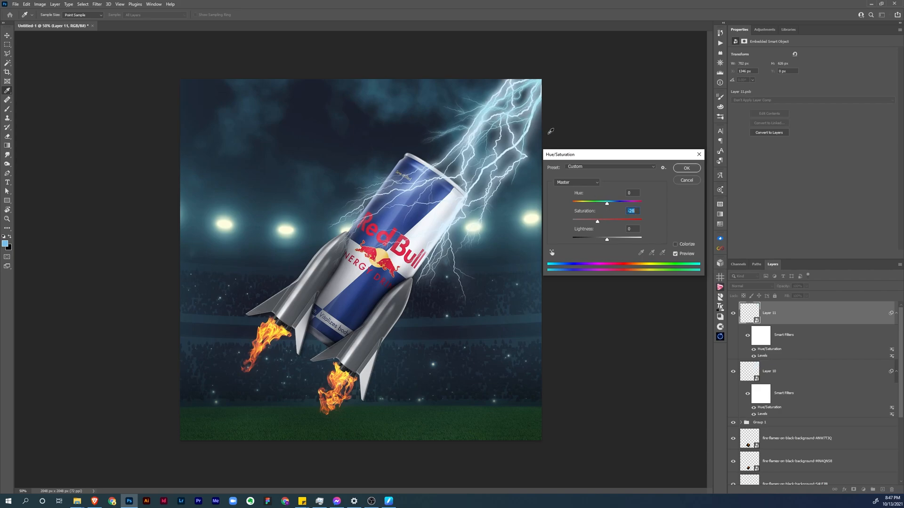
pyautogui.click(686, 169)
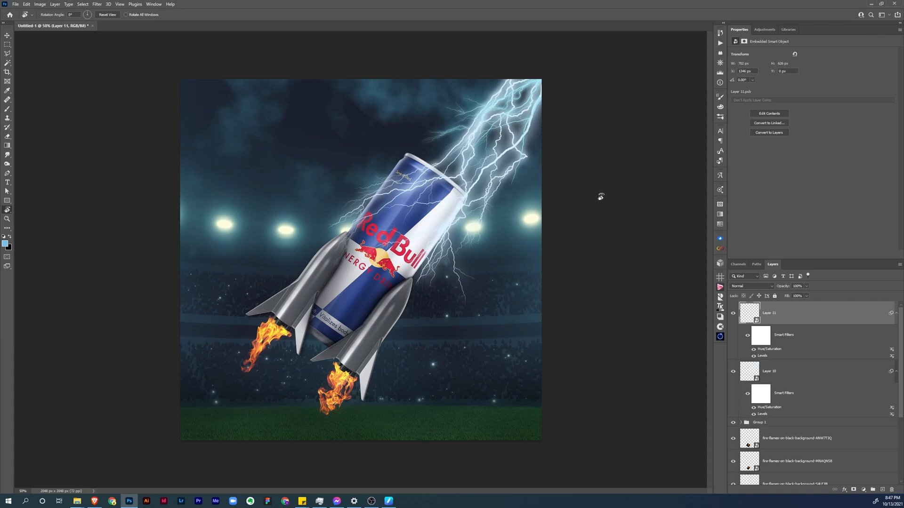
# Step: Add a new layer on top and set up a large Soft Round brush at 10% opacity for painting glow
pyautogui.click(884, 489)
pyautogui.press('b')
pyautogui.rightClick(427, 240)
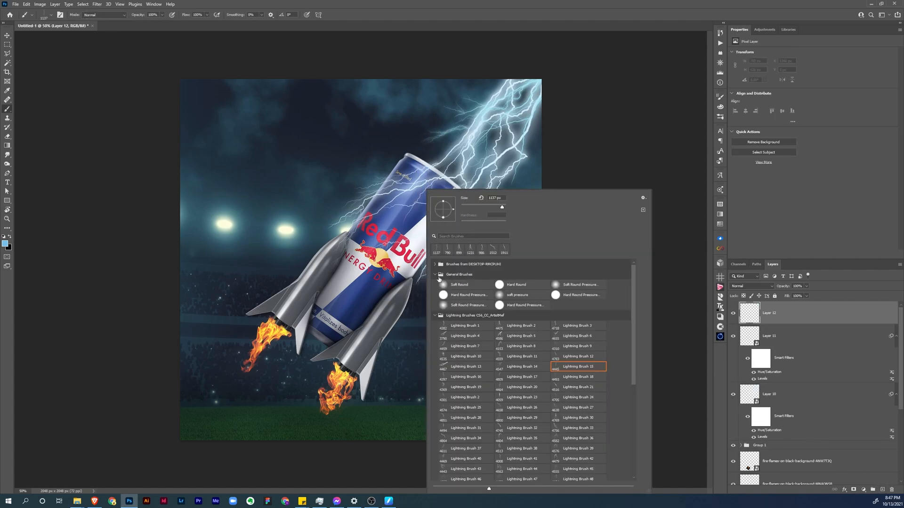
pyautogui.click(464, 284)
pyautogui.moveTo(361, 278); pyautogui.dragTo(311, 275)
pyautogui.press('1')
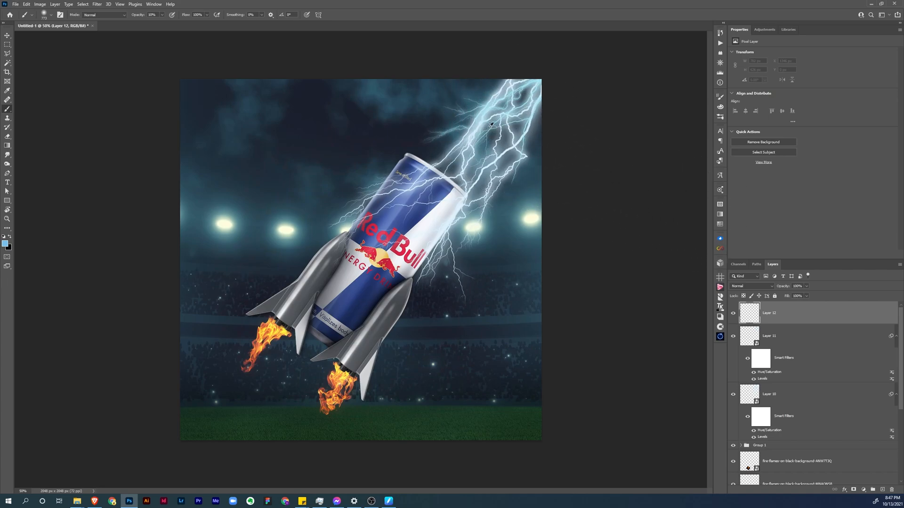
# Step: Set the foreground colour to pale blue #c2eeff and the new layer's blend mode to Color Dodge
pyautogui.click(5, 244)
pyautogui.moveTo(462, 227); pyautogui.dragTo(451, 210)
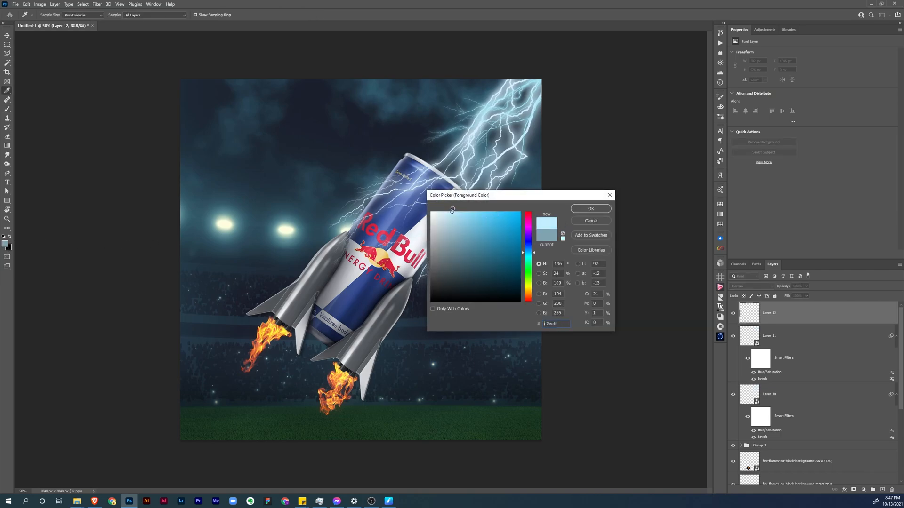
pyautogui.click(592, 209)
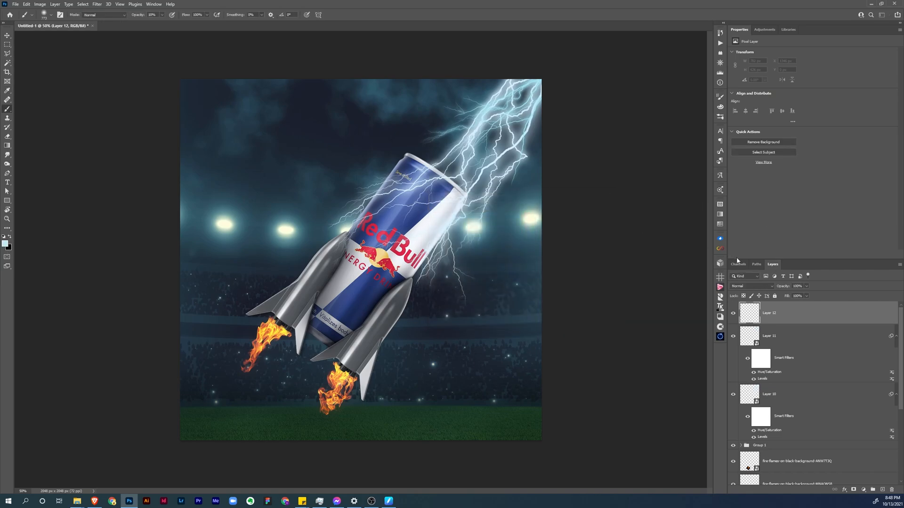
pyautogui.click(746, 286)
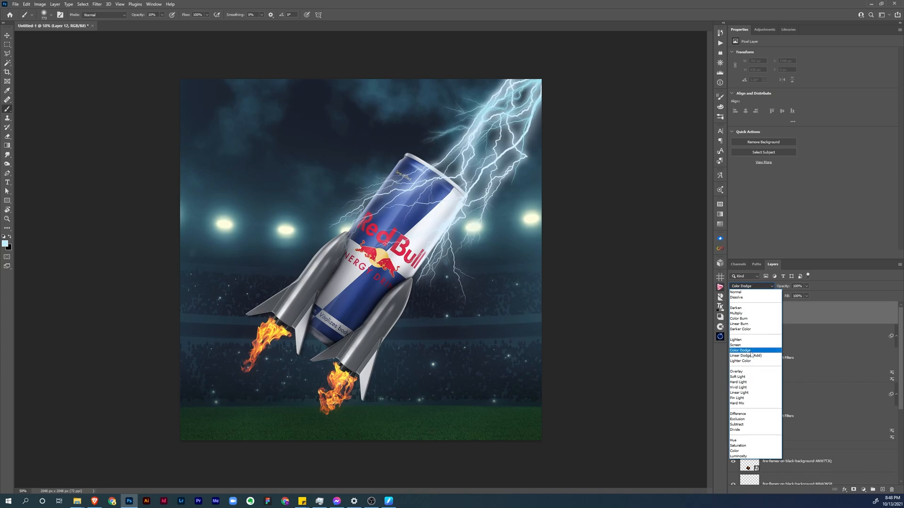
pyautogui.click(751, 352)
# Step: Paint a soft pale blue glow over the lightning in the image's upper-right corner
pyautogui.moveTo(504, 113); pyautogui.dragTo(515, 93)
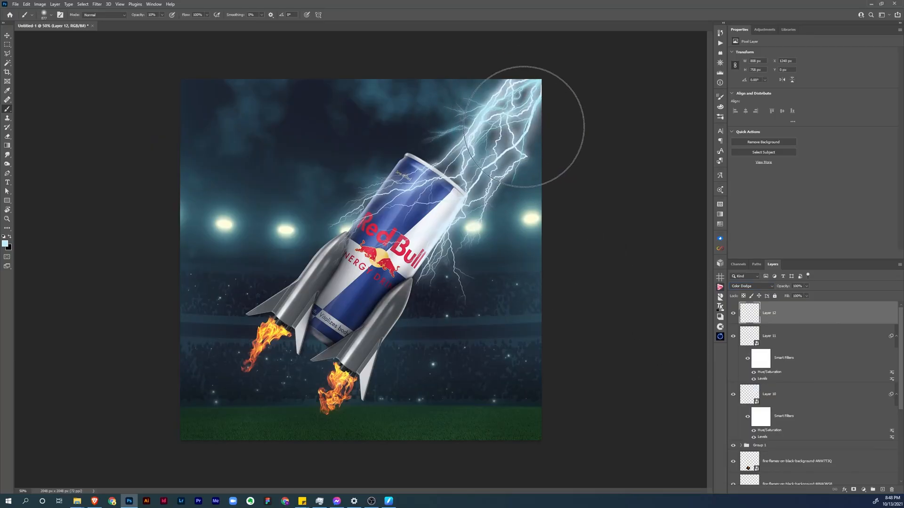
pyautogui.moveTo(525, 137)
pyautogui.mouseDown()
pyautogui.moveTo(502, 103)
pyautogui.moveTo(454, 85)
pyautogui.mouseUp()
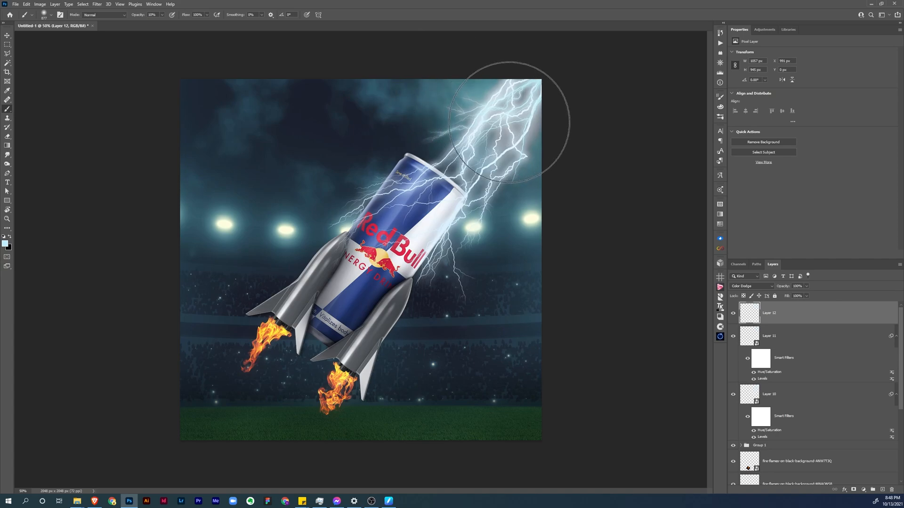
pyautogui.moveTo(525, 89)
pyautogui.mouseDown()
pyautogui.moveTo(535, 82)
pyautogui.moveTo(494, 84)
pyautogui.moveTo(497, 102)
pyautogui.moveTo(536, 145)
pyautogui.moveTo(506, 79)
pyautogui.moveTo(430, 91)
pyautogui.moveTo(494, 151)
pyautogui.mouseUp()
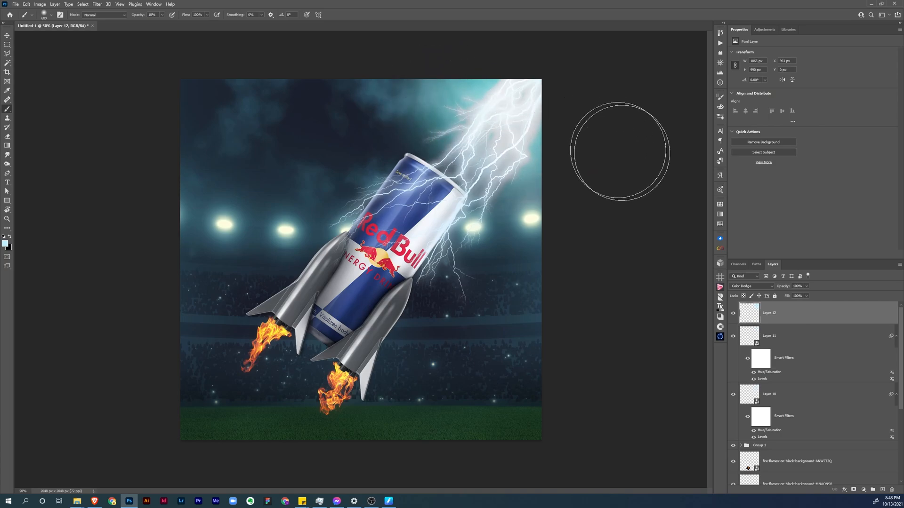
# Step: Compare the glow layer on and off, try other blend modes, keep Color Dodge, and strongly lower the layer's opacity
pyautogui.click(733, 312)
pyautogui.click(733, 313)
pyautogui.click(756, 286)
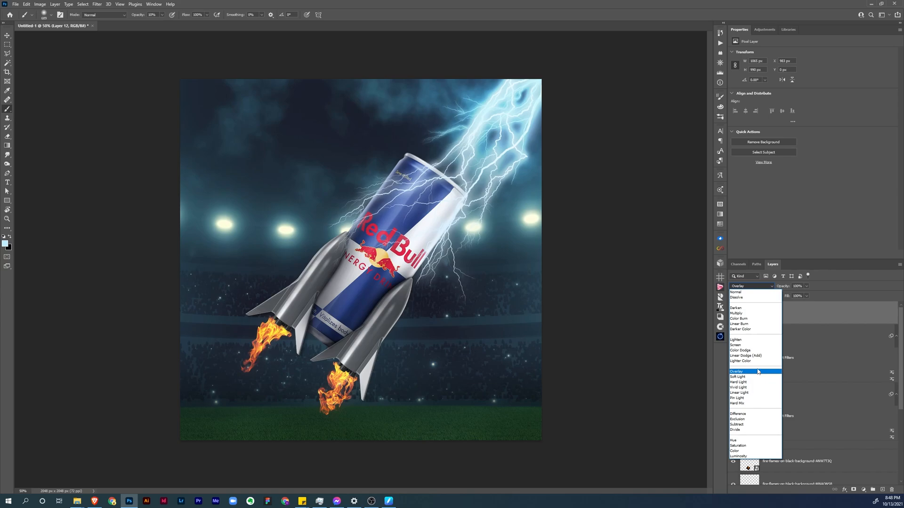
pyautogui.click(740, 350)
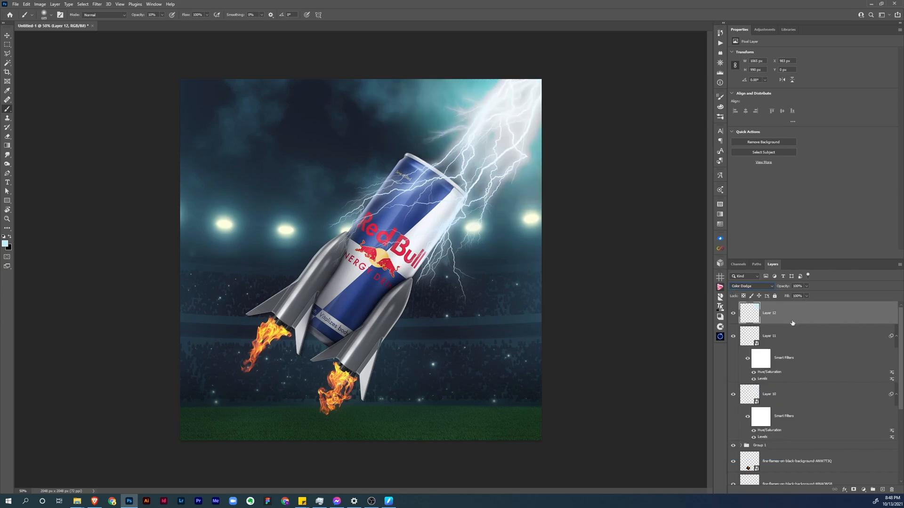
pyautogui.moveTo(781, 288); pyautogui.dragTo(771, 290)
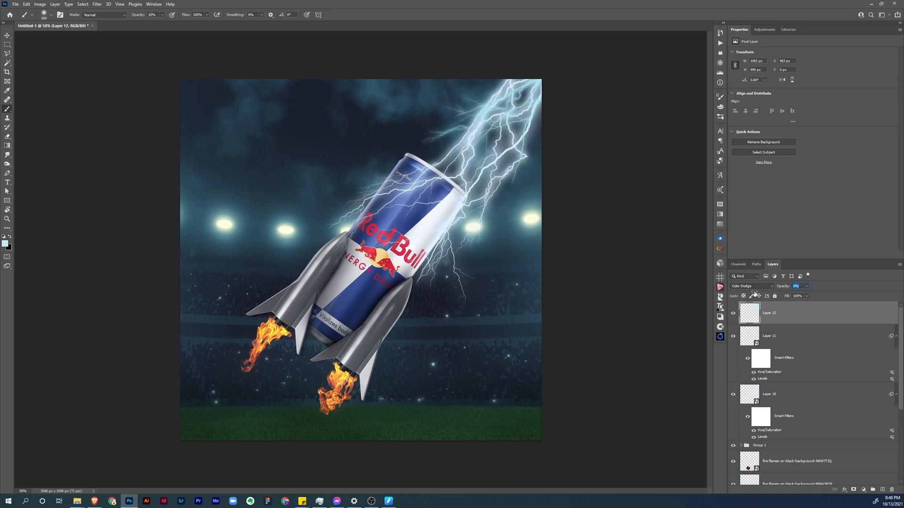
pyautogui.moveTo(757, 295); pyautogui.dragTo(759, 295)
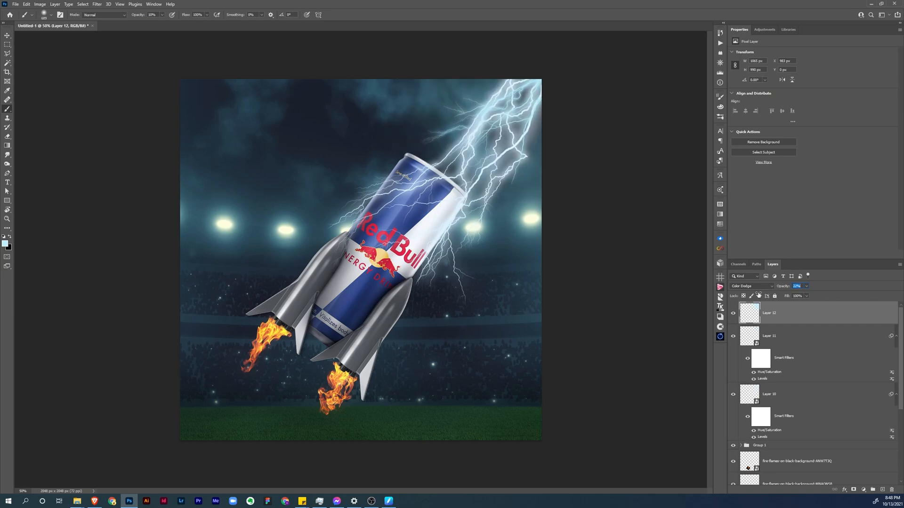
# Step: Add a new Overlay layer and paint a wide soft pale blue glow around the lightning and upper-right corner
pyautogui.click(884, 490)
pyautogui.click(766, 287)
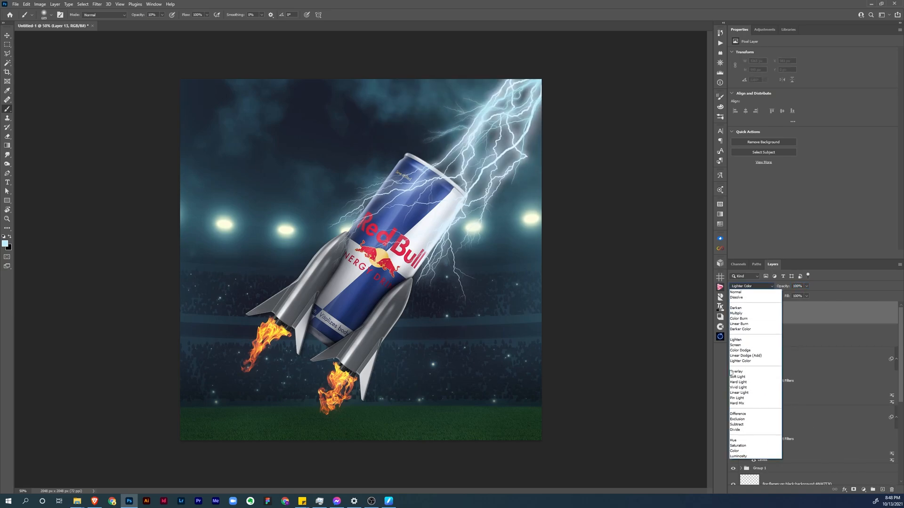
pyautogui.click(749, 374)
pyautogui.keyDown('alt'); pyautogui.rightClick(517, 117); pyautogui.keyUp('alt')
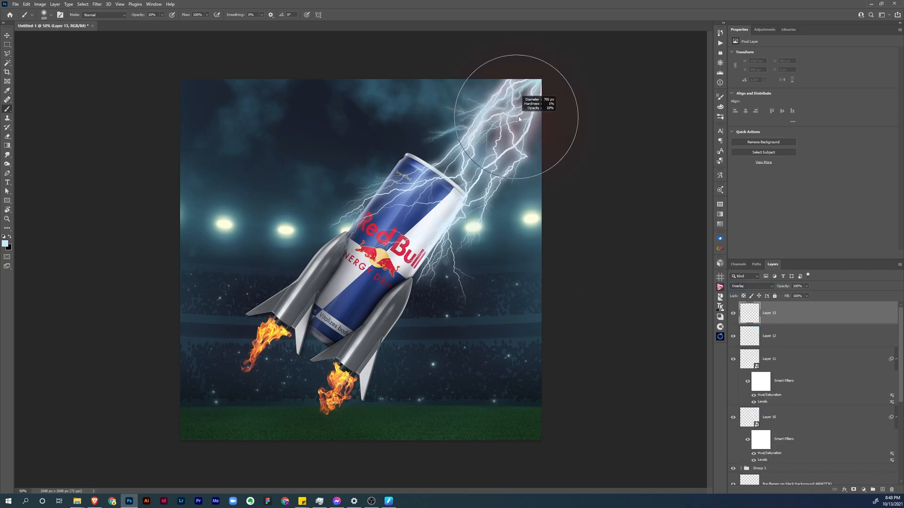
pyautogui.click(534, 137)
pyautogui.moveTo(535, 151); pyautogui.dragTo(437, 61)
pyautogui.moveTo(482, 151); pyautogui.dragTo(541, 179)
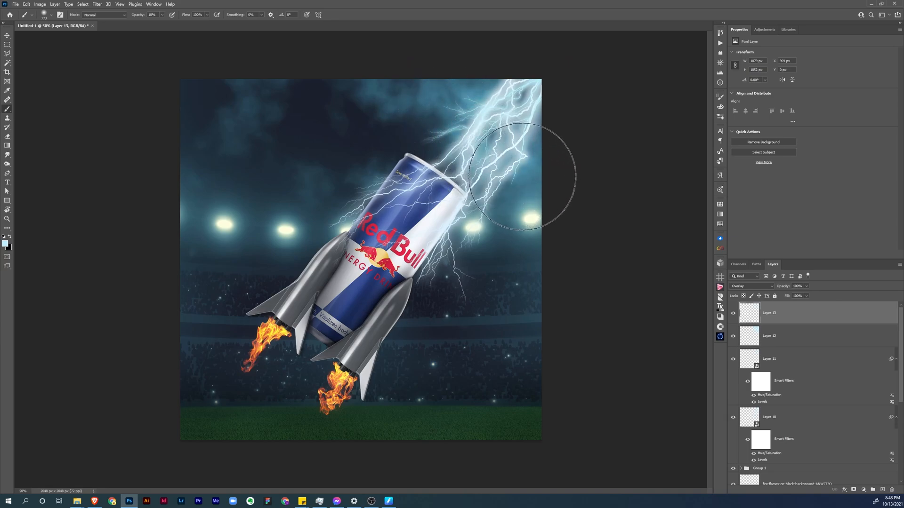
# Step: Add a new Screen layer, paint a soft pale blue glow over the upper-right lightning, and compare the glow layers off and on
pyautogui.click(881, 490)
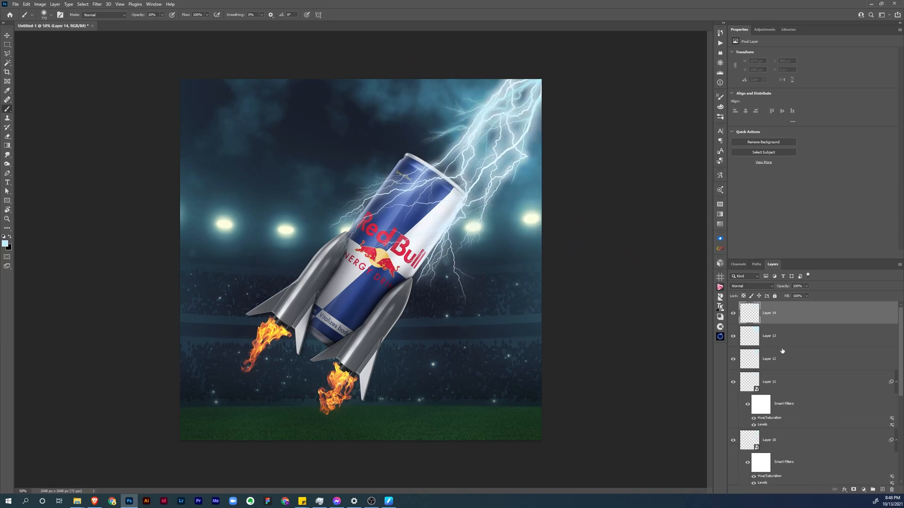
pyautogui.click(763, 287)
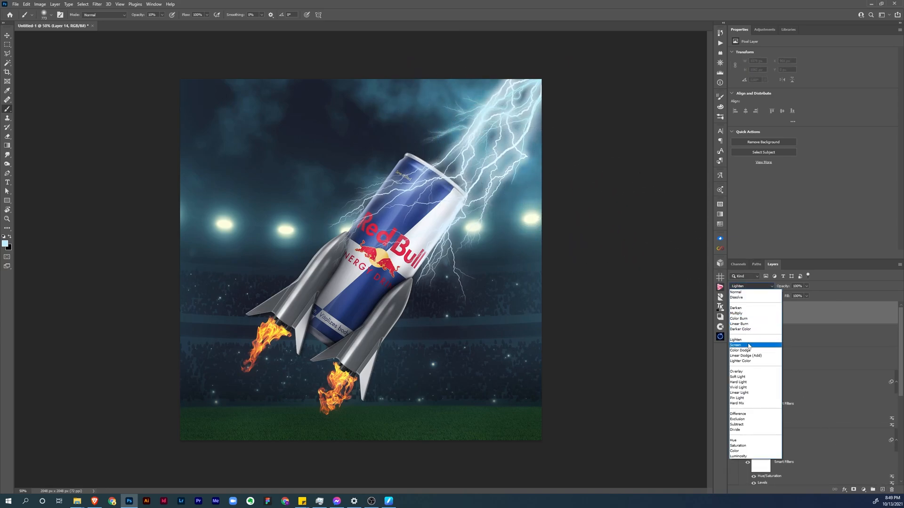
pyautogui.click(750, 343)
pyautogui.moveTo(494, 91)
pyautogui.mouseDown()
pyautogui.moveTo(464, 81)
pyautogui.moveTo(555, 125)
pyautogui.moveTo(478, 53)
pyautogui.moveTo(492, 98)
pyautogui.mouseUp()
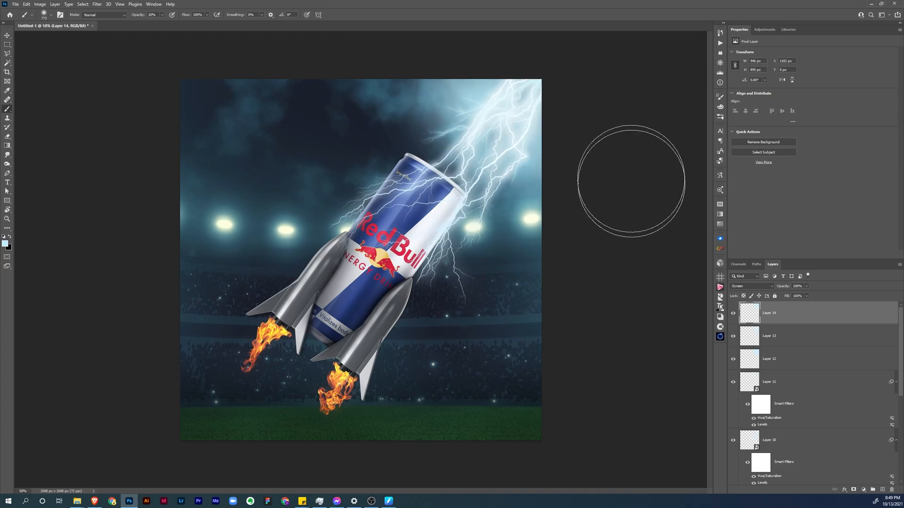
pyautogui.moveTo(734, 321); pyautogui.dragTo(733, 357)
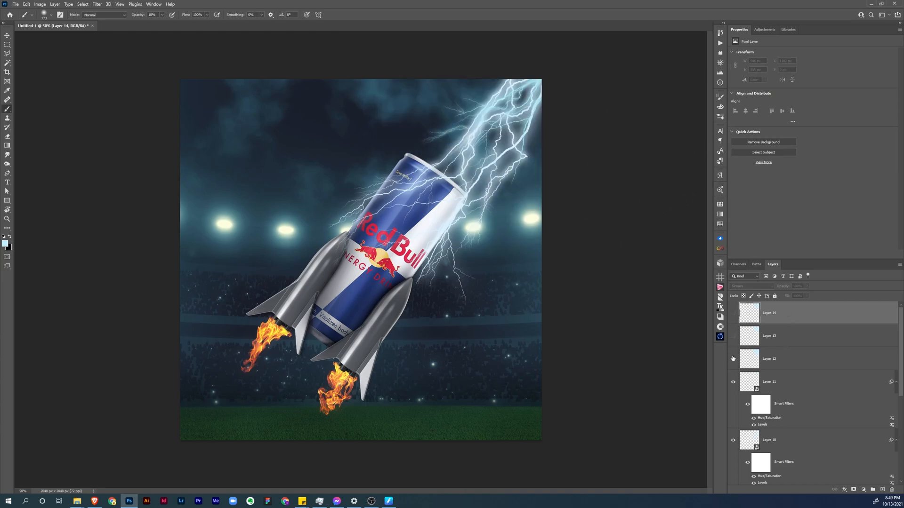
pyautogui.click(733, 314)
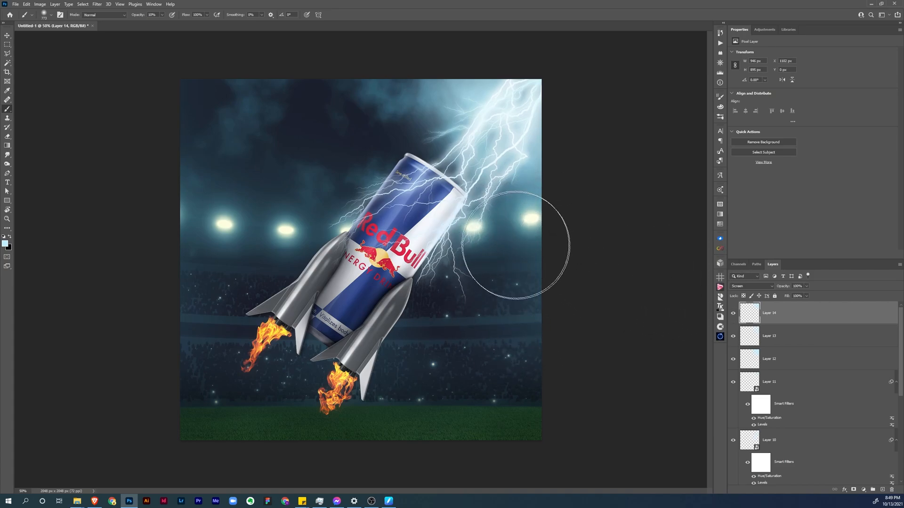
# Step: Add another new layer in Color Dodge mode and greatly enlarge the soft brush
pyautogui.click(883, 490)
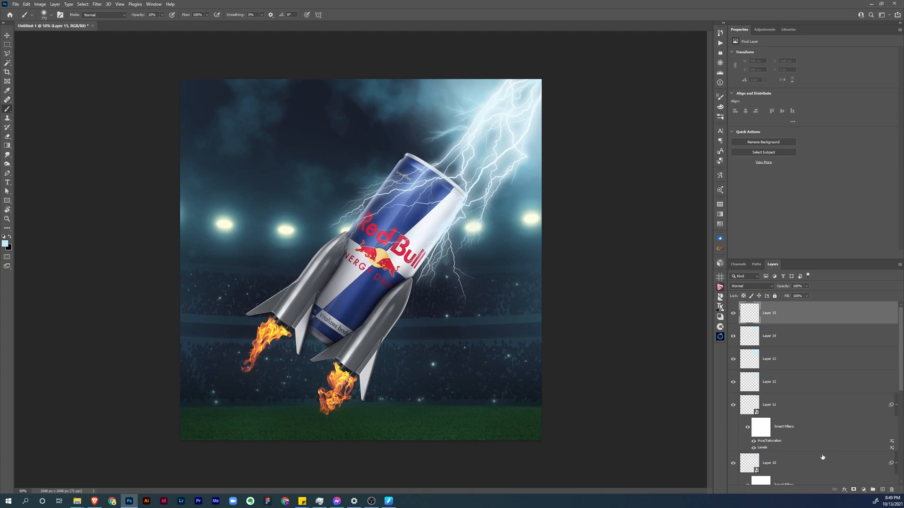
pyautogui.press(']')
pyautogui.press(']')
pyautogui.press(']')
pyautogui.press(']')
pyautogui.press(']')
pyautogui.press(']')
pyautogui.click(752, 286)
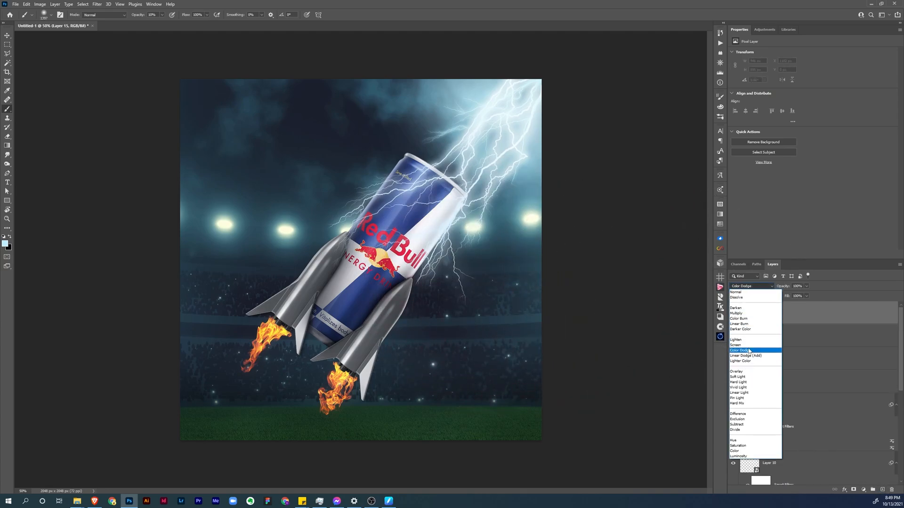
pyautogui.click(748, 351)
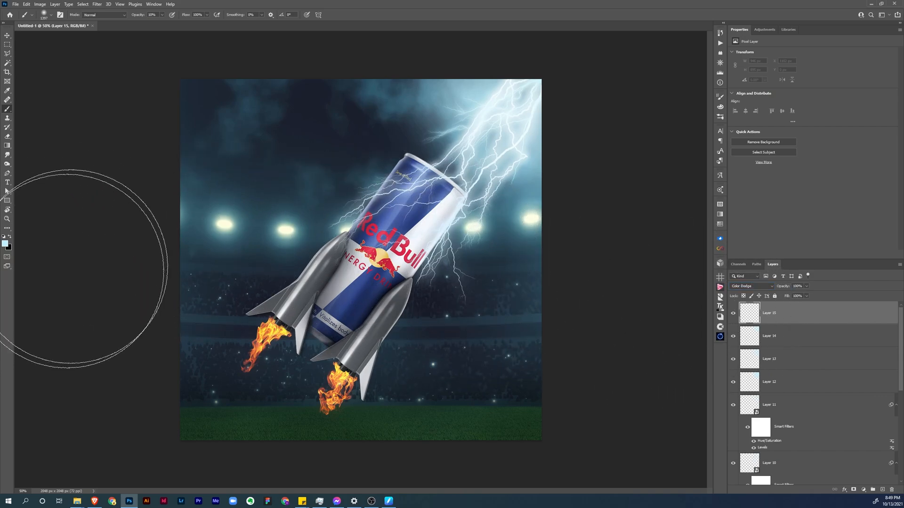
# Step: Paint a very wide faint glow along the image's right side on the Color Dodge layer and compare it off and on
pyautogui.moveTo(531, 239); pyautogui.dragTo(551, 239)
pyautogui.click(537, 247)
pyautogui.click(534, 238)
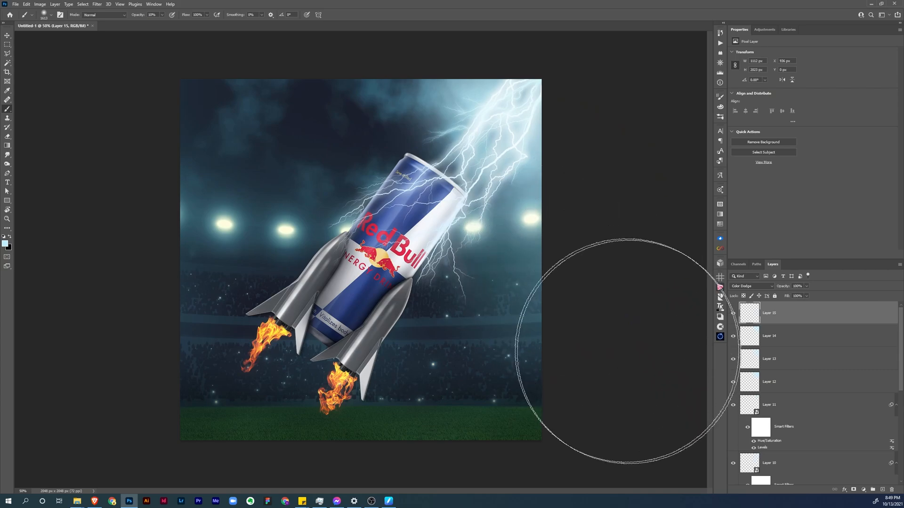
pyautogui.click(732, 313)
pyautogui.click(733, 313)
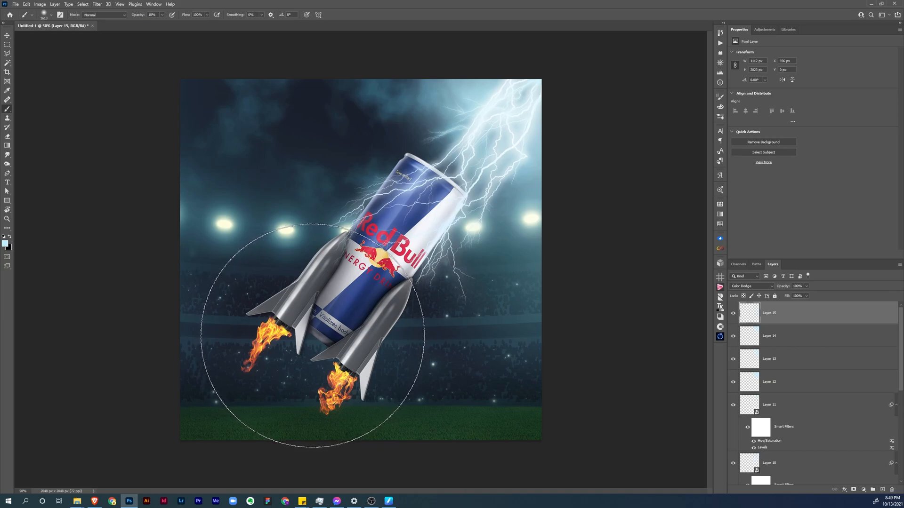
# Step: Select the flame layer with the narrower flame under the left booster and hide the other three flame layers
pyautogui.press('z')
pyautogui.moveTo(315, 332); pyautogui.dragTo(358, 315)
pyautogui.press('v')
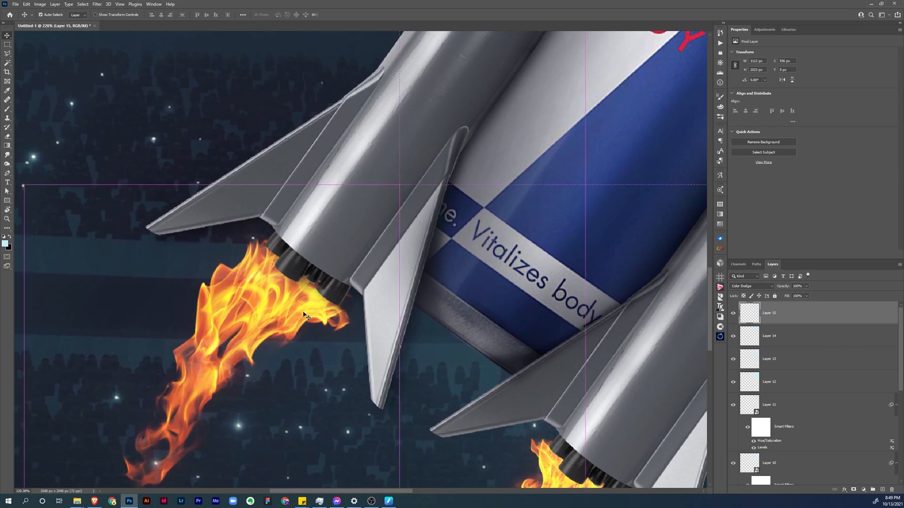
pyautogui.keyDown('ctrl'); pyautogui.click(310, 313); pyautogui.keyUp('ctrl')
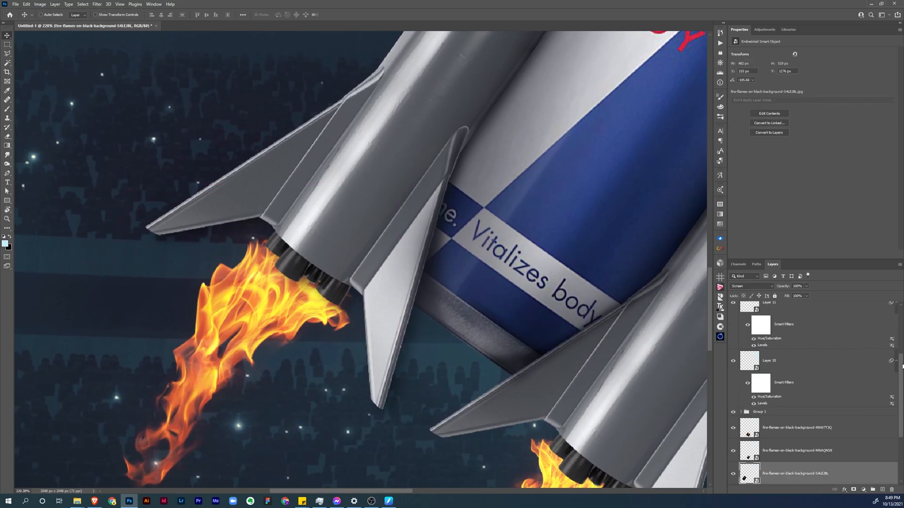
pyautogui.scroll(-4, 769, 389)
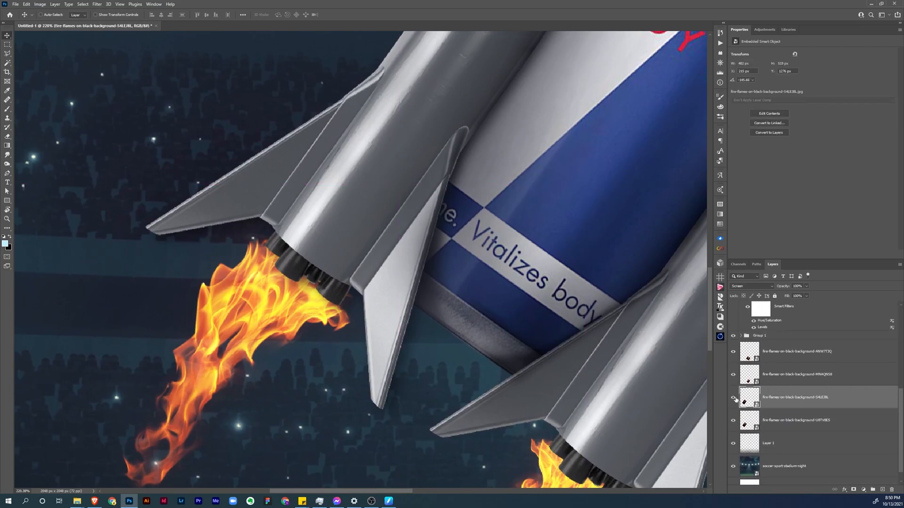
pyautogui.click(732, 353)
pyautogui.click(733, 374)
pyautogui.click(733, 420)
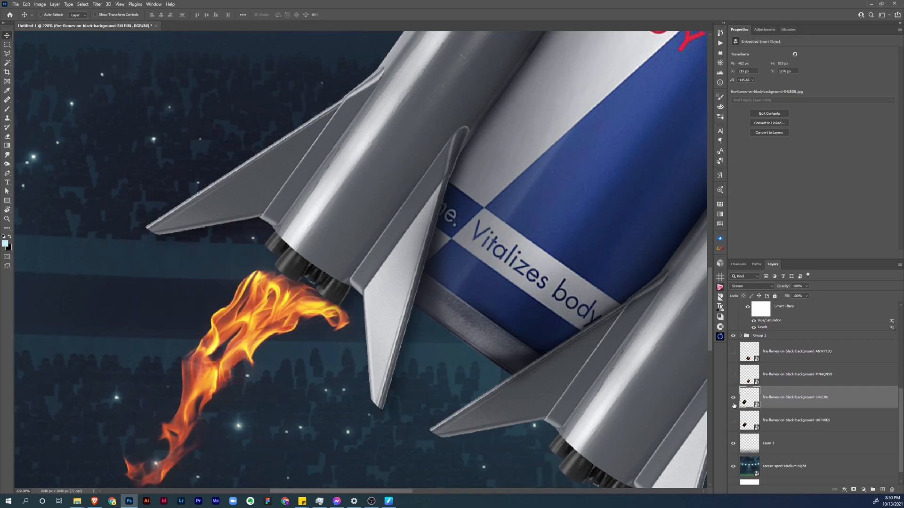
# Step: Rotate the visible flame slightly and move it closer to the left booster's nozzles
pyautogui.hotkey('ctrl', 'space')
pyautogui.moveTo(267, 300); pyautogui.dragTo(283, 270)
pyautogui.hotkey('ctrl', 't')
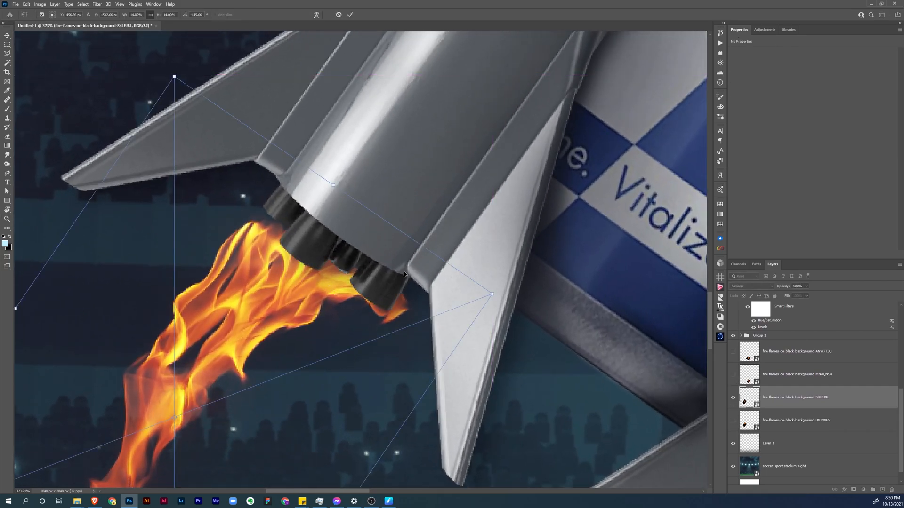
pyautogui.moveTo(331, 185); pyautogui.dragTo(353, 170)
pyautogui.moveTo(357, 215)
pyautogui.mouseDown()
pyautogui.moveTo(342, 239)
pyautogui.moveTo(346, 227)
pyautogui.mouseUp()
pyautogui.press('Return')
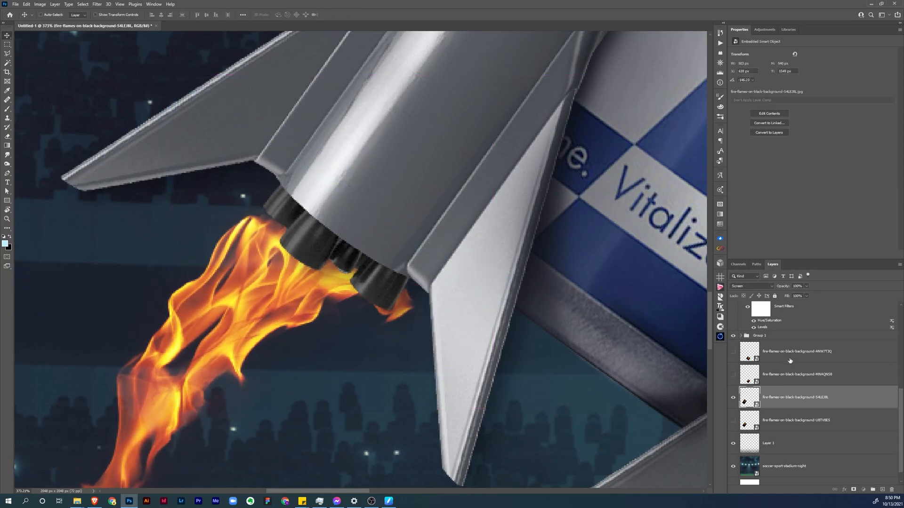
# Step: Move all four flame layers above Group 1 and nudge the visible flame into place at the left nozzles
pyautogui.click(788, 358)
pyautogui.keyDown('shift'); pyautogui.click(778, 422); pyautogui.keyUp('shift')
pyautogui.moveTo(775, 352); pyautogui.dragTo(748, 338)
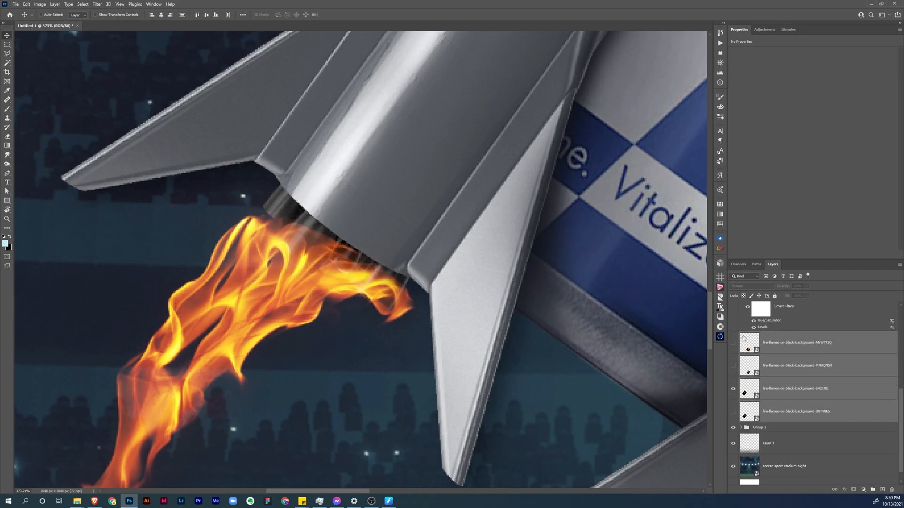
pyautogui.click(749, 391)
pyautogui.moveTo(347, 276); pyautogui.dragTo(352, 279)
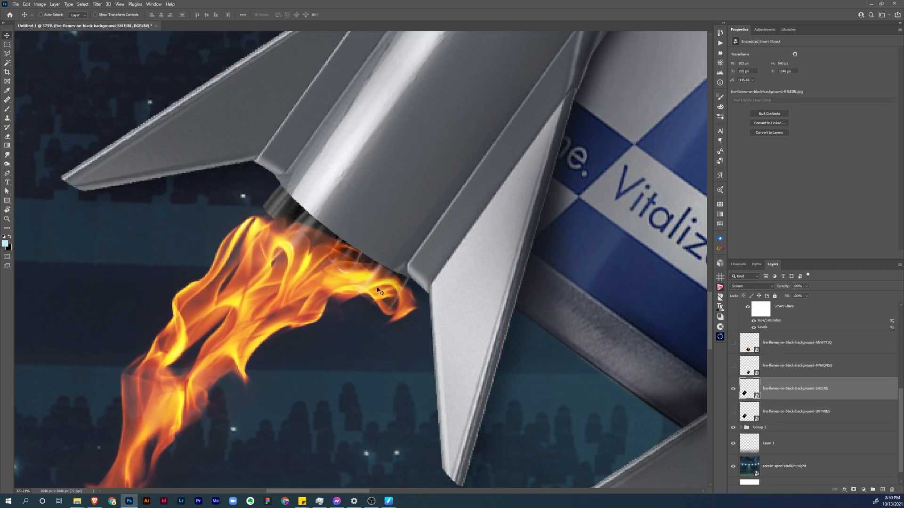
# Step: Add a layer mask to the flame and paint black with a small brush at 50% opacity to hide the parts covering the nozzles
pyautogui.press('b')
pyautogui.click(853, 490)
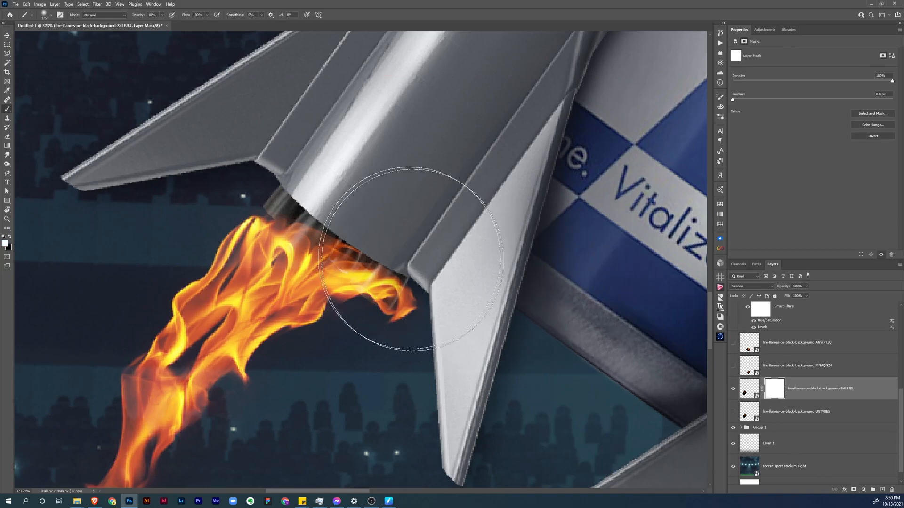
pyautogui.moveTo(366, 238)
pyautogui.mouseDown()
pyautogui.moveTo(324, 240)
pyautogui.moveTo(332, 215)
pyautogui.moveTo(324, 216)
pyautogui.mouseUp()
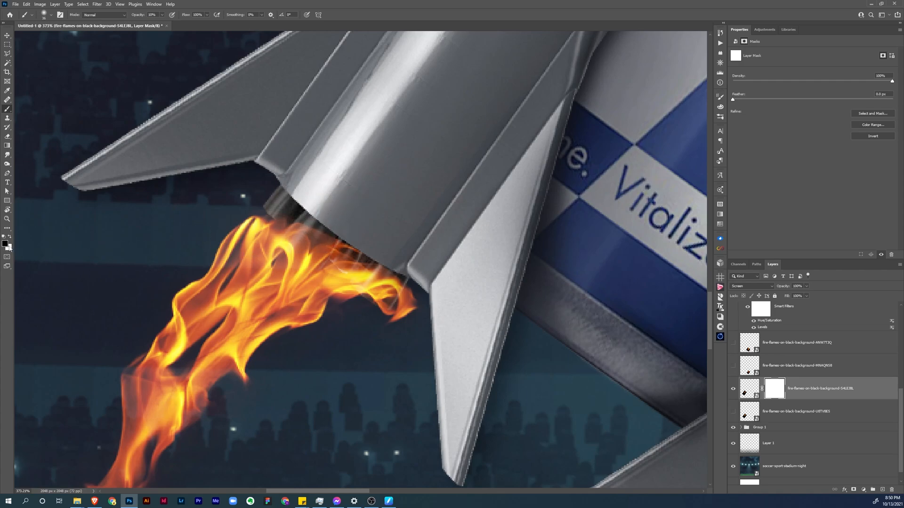
pyautogui.moveTo(395, 258); pyautogui.dragTo(386, 258)
pyautogui.rightClick(384, 255)
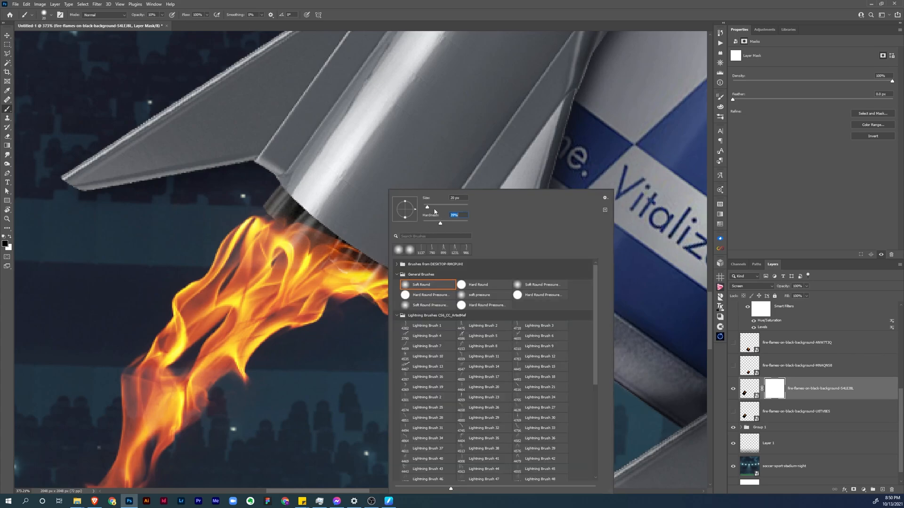
pyautogui.click(775, 390)
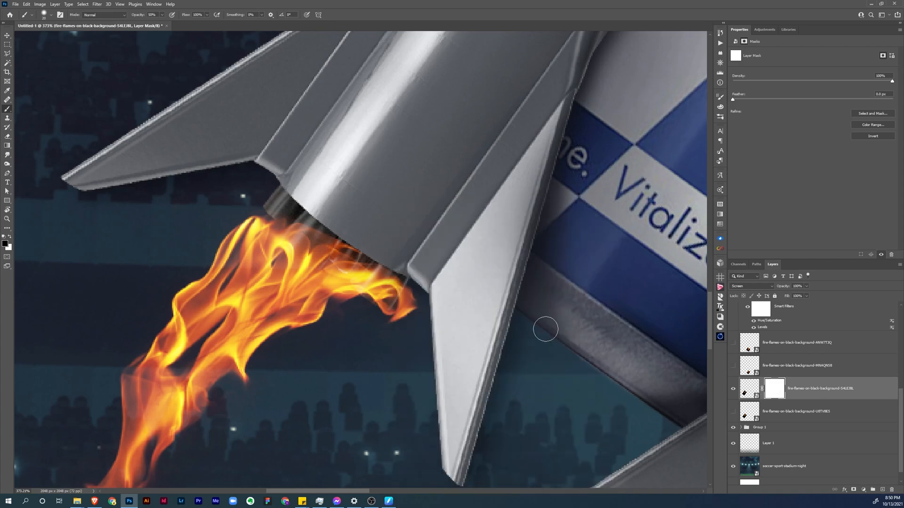
pyautogui.moveTo(321, 219)
pyautogui.mouseDown()
pyautogui.moveTo(323, 234)
pyautogui.moveTo(304, 220)
pyautogui.moveTo(419, 304)
pyautogui.moveTo(401, 327)
pyautogui.moveTo(388, 282)
pyautogui.moveTo(409, 313)
pyautogui.mouseUp()
pyautogui.moveTo(279, 203)
pyautogui.mouseDown()
pyautogui.moveTo(381, 269)
pyautogui.moveTo(392, 292)
pyautogui.mouseUp()
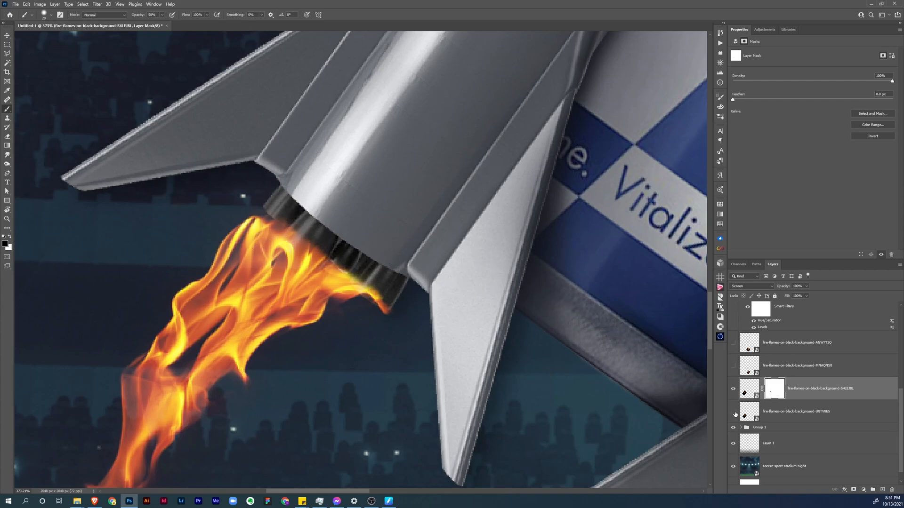
# Step: Show the left booster's second flame and move and rotate it towards the nozzles with Free Transform
pyautogui.click(732, 412)
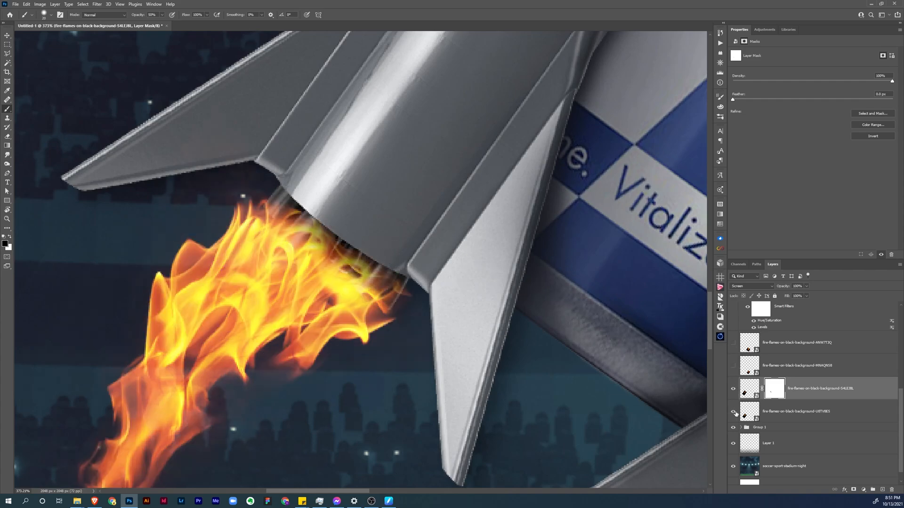
pyautogui.click(773, 419)
pyautogui.press('v')
pyautogui.moveTo(316, 311); pyautogui.dragTo(370, 316)
pyautogui.hotkey('ctrl', 't')
pyautogui.moveTo(374, 202); pyautogui.dragTo(365, 213)
pyautogui.moveTo(346, 256); pyautogui.dragTo(366, 243)
# Step: Mirror the second flame vertically, then rotate and position it so it streams out of the left booster's nozzles
pyautogui.rightClick(296, 315)
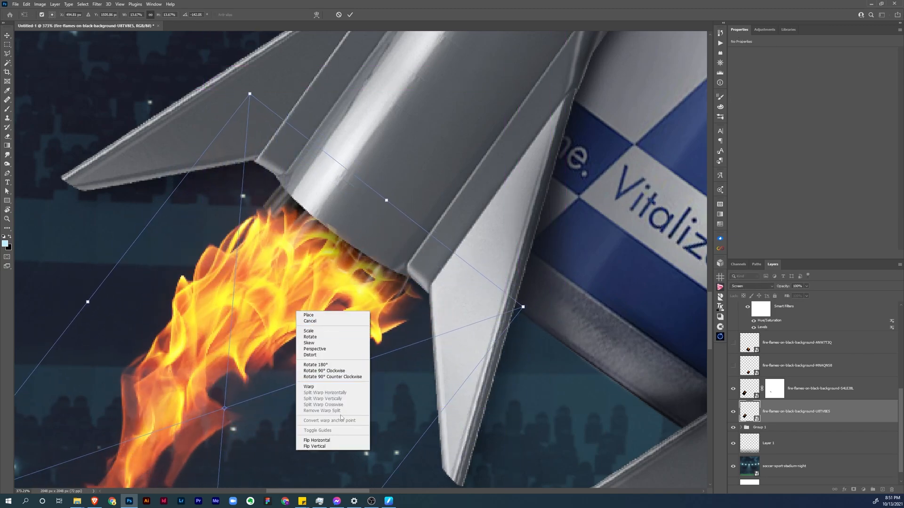
pyautogui.click(325, 440)
pyautogui.rightClick(317, 380)
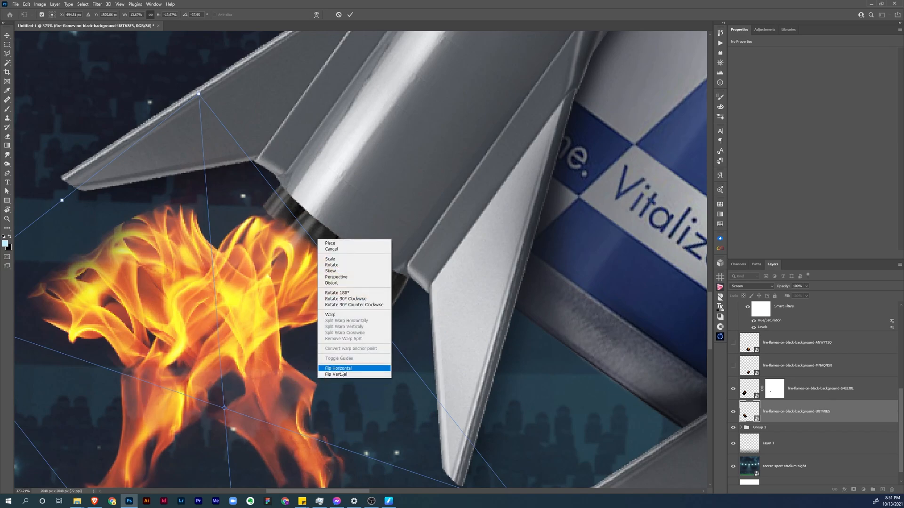
pyautogui.click(344, 376)
pyautogui.moveTo(345, 376); pyautogui.dragTo(163, 377)
pyautogui.rightClick(248, 315)
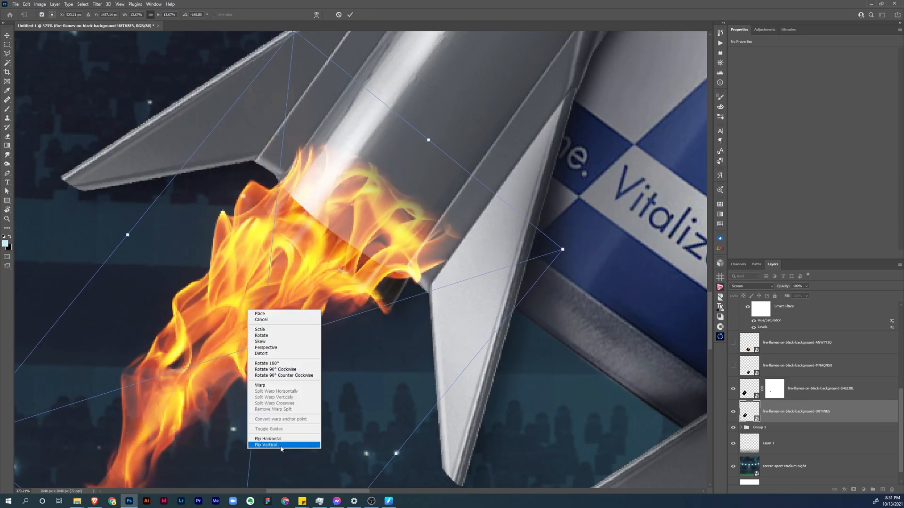
pyautogui.click(266, 445)
pyautogui.moveTo(583, 444); pyautogui.dragTo(265, 204)
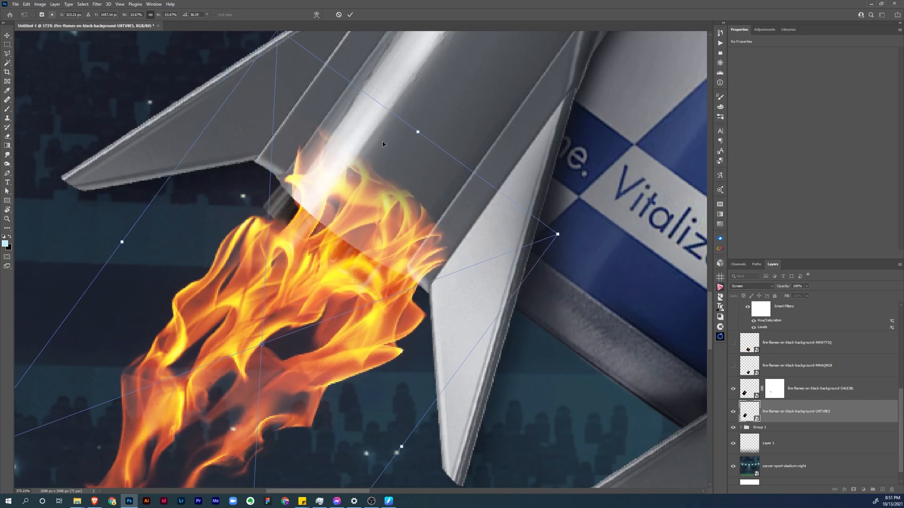
pyautogui.moveTo(424, 130); pyautogui.dragTo(379, 180)
pyautogui.moveTo(373, 229); pyautogui.dragTo(358, 241)
pyautogui.press('Return')
# Step: Add a layer mask to the second flame, hide its overlap on the booster and nozzles, and touch up the first flame's mask
pyautogui.click(853, 490)
pyautogui.press('b')
pyautogui.moveTo(295, 192)
pyautogui.mouseDown()
pyautogui.moveTo(366, 250)
pyautogui.moveTo(393, 283)
pyautogui.moveTo(387, 269)
pyautogui.moveTo(363, 257)
pyautogui.moveTo(391, 289)
pyautogui.moveTo(286, 205)
pyautogui.moveTo(356, 256)
pyautogui.moveTo(388, 294)
pyautogui.moveTo(291, 214)
pyautogui.moveTo(376, 265)
pyautogui.moveTo(390, 292)
pyautogui.moveTo(377, 280)
pyautogui.mouseUp()
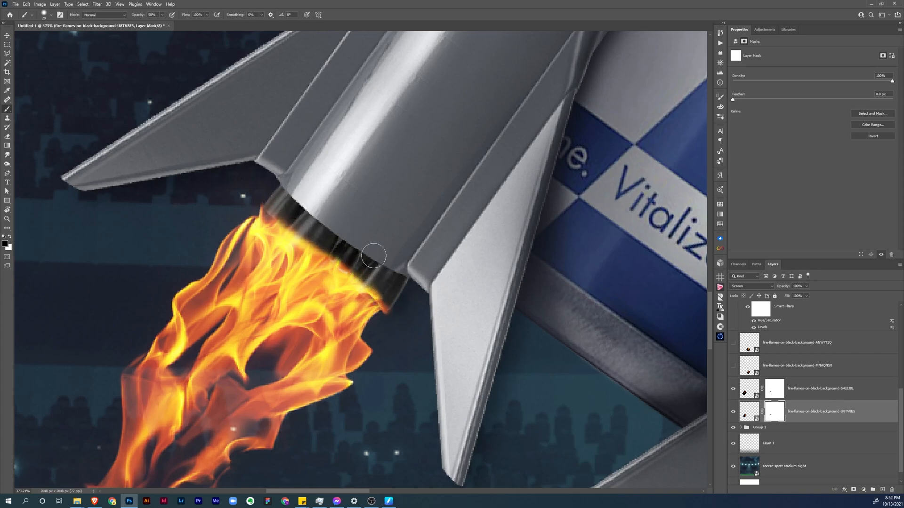
pyautogui.scroll(-2, 613, 309)
pyautogui.click(776, 390)
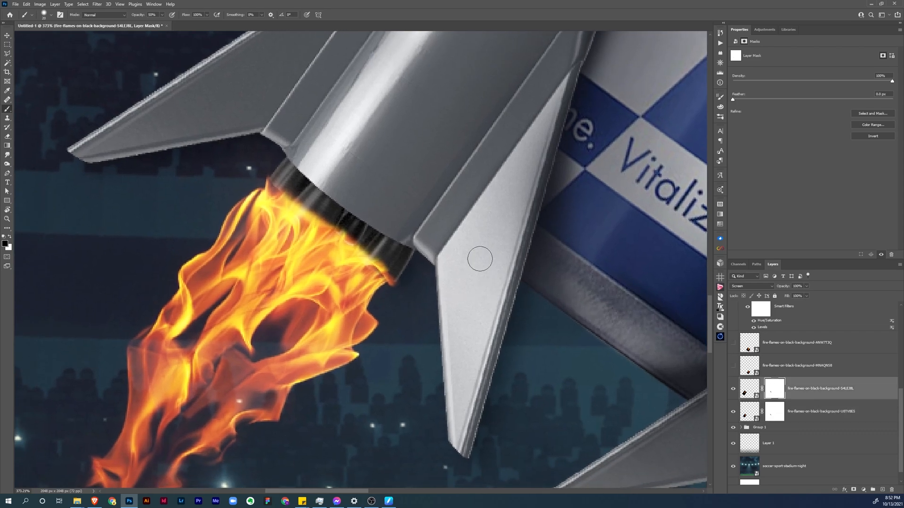
pyautogui.moveTo(389, 257)
pyautogui.mouseDown()
pyautogui.moveTo(395, 268)
pyautogui.moveTo(369, 229)
pyautogui.mouseUp()
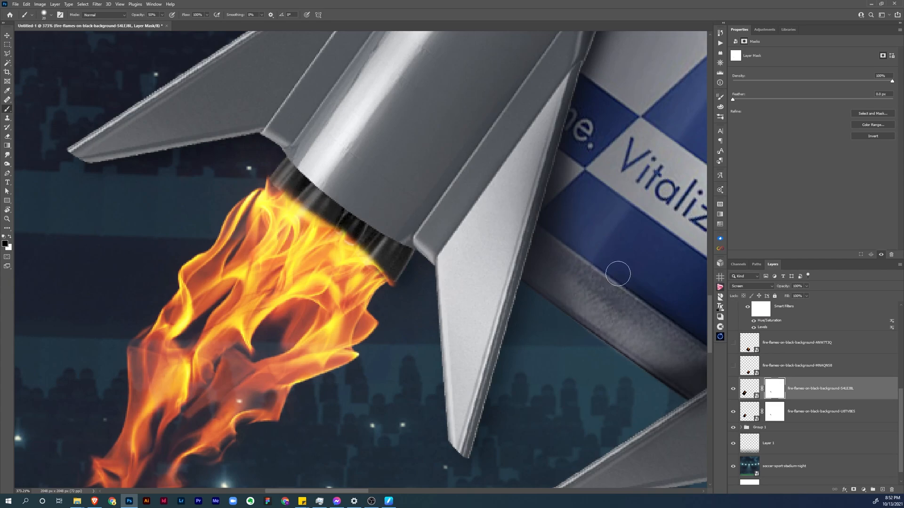
# Step: Show only the lower of the right booster's two flame layers and fit it to the right nozzles with Free Transform
pyautogui.moveTo(614, 333); pyautogui.dragTo(466, 184)
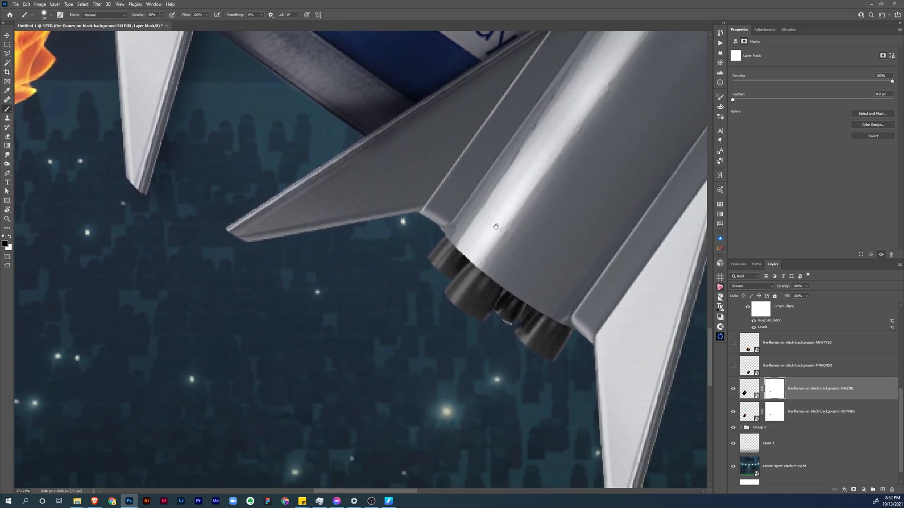
pyautogui.click(732, 366)
pyautogui.click(733, 343)
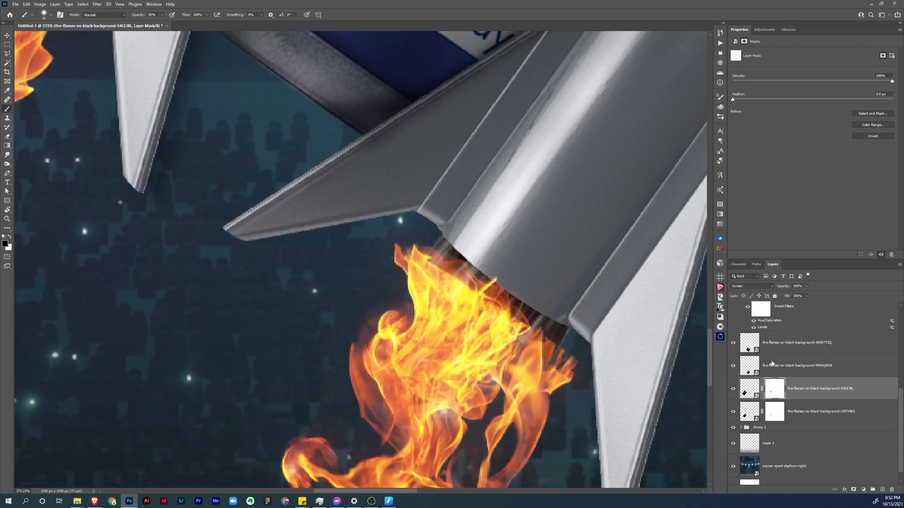
pyautogui.click(733, 343)
pyautogui.click(776, 366)
pyautogui.press('v')
pyautogui.moveTo(506, 321); pyautogui.dragTo(555, 206)
pyautogui.hotkey('ctrl', 't')
pyautogui.moveTo(589, 257); pyautogui.dragTo(577, 253)
pyautogui.press('Return')
# Step: Add a layer mask to the right booster's first flame, paint away its overlap on the nozzles, and fine-tune its placement
pyautogui.click(853, 489)
pyautogui.press('b')
pyautogui.moveTo(475, 146)
pyautogui.mouseDown()
pyautogui.moveTo(522, 178)
pyautogui.moveTo(468, 170)
pyautogui.mouseUp()
pyautogui.press('x')
pyautogui.hotkey('ctrl', 't')
pyautogui.moveTo(678, 77); pyautogui.dragTo(681, 107)
pyautogui.press('Return')
pyautogui.press('x')
pyautogui.moveTo(459, 134)
pyautogui.mouseDown()
pyautogui.moveTo(492, 179)
pyautogui.moveTo(451, 146)
pyautogui.mouseUp()
pyautogui.press('x')
pyautogui.moveTo(473, 167)
pyautogui.mouseDown()
pyautogui.moveTo(447, 156)
pyautogui.moveTo(445, 174)
pyautogui.mouseUp()
# Step: Show the right booster's remaining flame, give it a layer mask, and reposition it at the nozzles
pyautogui.click(733, 344)
pyautogui.click(795, 344)
pyautogui.click(854, 489)
pyautogui.hotkey('ctrl', '0')
pyautogui.keyDown('ctrl'); pyautogui.moveTo(325, 424); pyautogui.dragTo(414, 424); pyautogui.keyUp('ctrl')
pyautogui.hotkey('ctrl', 't')
pyautogui.moveTo(446, 223); pyautogui.dragTo(429, 131)
pyautogui.press('Return')
# Step: Paint black on the remaining flame's mask to hide the parts overlapping the right booster and its nozzles
pyautogui.press('x')
pyautogui.moveTo(541, 306)
pyautogui.mouseDown()
pyautogui.moveTo(514, 258)
pyautogui.moveTo(386, 184)
pyautogui.moveTo(357, 150)
pyautogui.mouseUp()
pyautogui.moveTo(455, 209)
pyautogui.mouseDown()
pyautogui.moveTo(526, 280)
pyautogui.moveTo(527, 302)
pyautogui.mouseUp()
pyautogui.moveTo(417, 208)
pyautogui.mouseDown()
pyautogui.moveTo(539, 318)
pyautogui.moveTo(526, 310)
pyautogui.moveTo(529, 264)
pyautogui.mouseUp()
pyautogui.moveTo(337, 125); pyautogui.dragTo(339, 168)
pyautogui.hotkey('ctrl', '0')
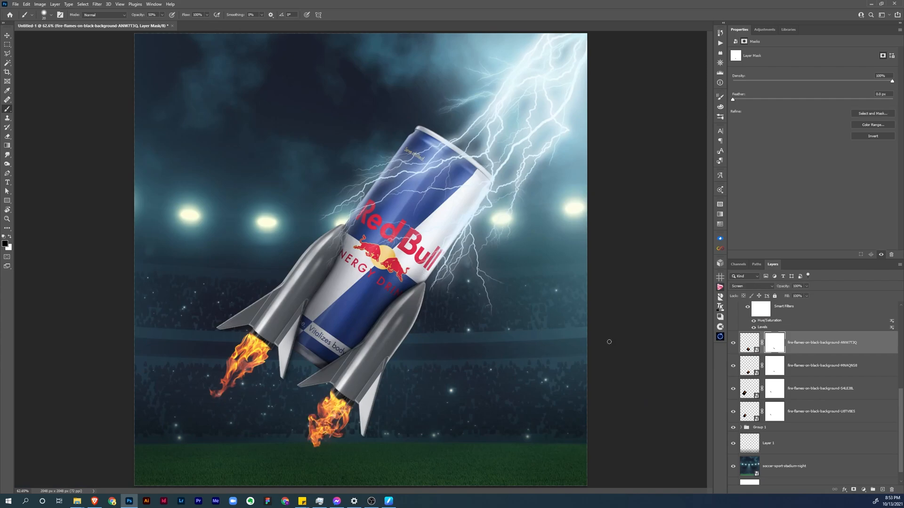
pyautogui.press('z')
pyautogui.moveTo(340, 423); pyautogui.dragTo(369, 423)
pyautogui.moveTo(316, 363); pyautogui.dragTo(353, 340)
pyautogui.hotkey('ctrl', '0')
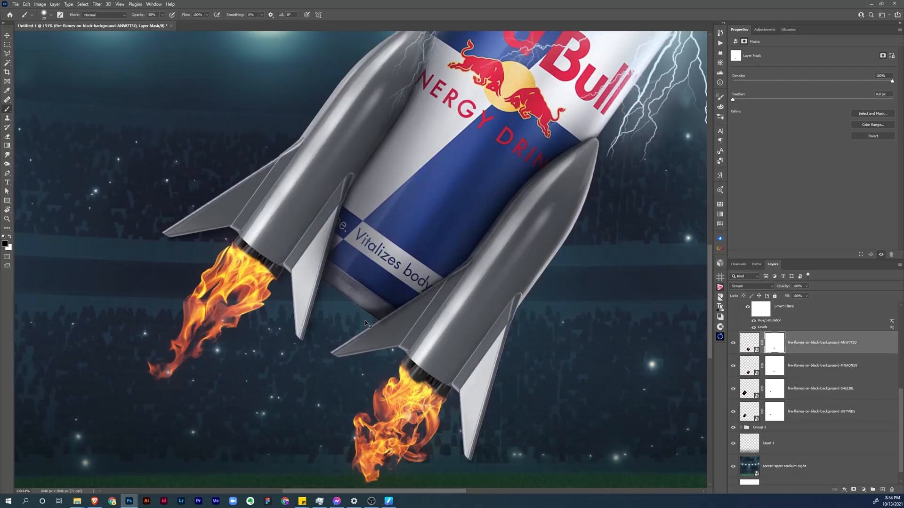
# Step: Select the right booster's starship layer and add a new layer clipped directly above it
pyautogui.hotkey('ctrl', '0')
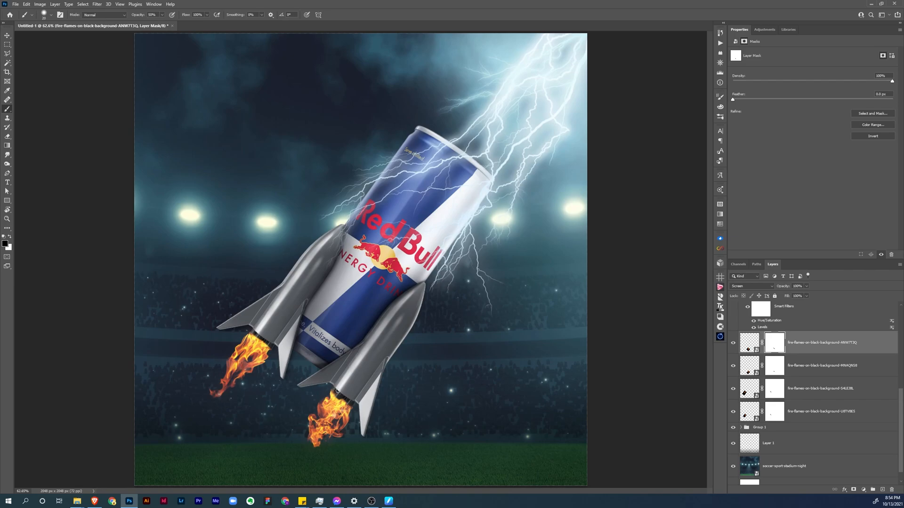
pyautogui.press('z')
pyautogui.moveTo(337, 393); pyautogui.dragTo(425, 352)
pyautogui.press('space')
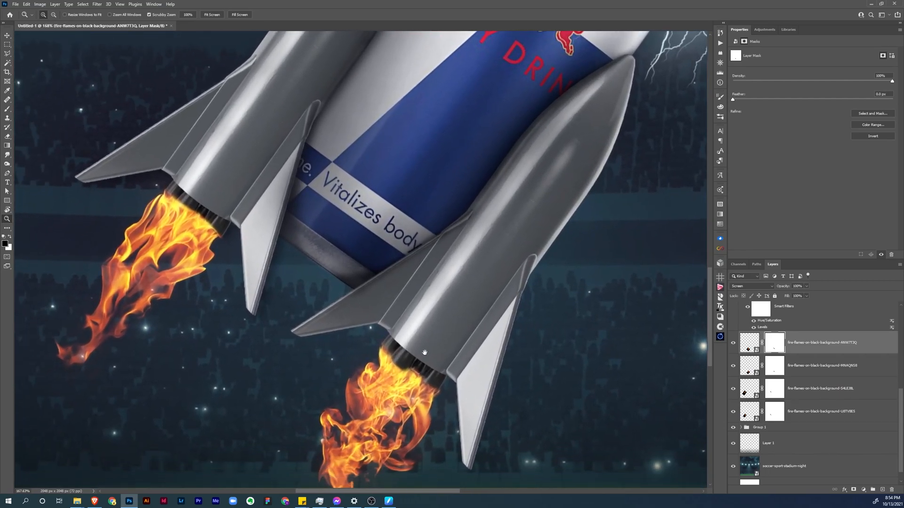
pyautogui.press('b')
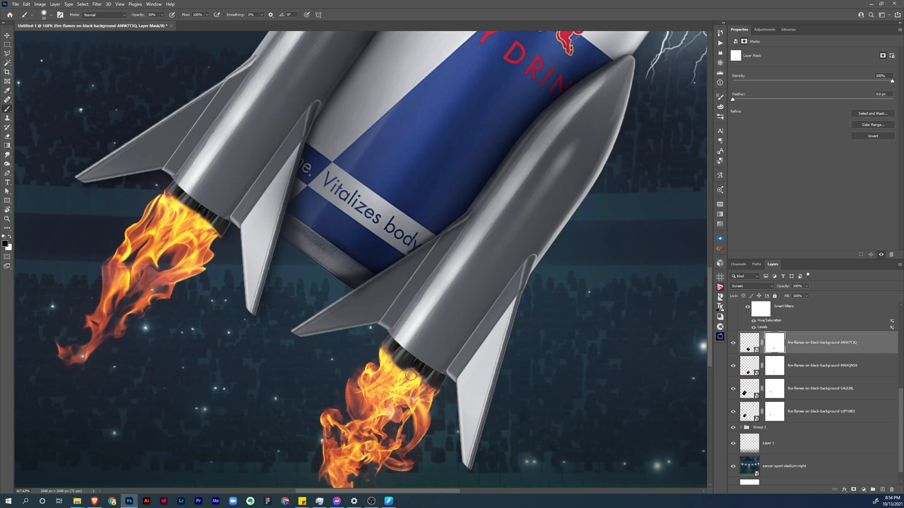
pyautogui.moveTo(420, 353); pyautogui.dragTo(443, 333)
pyautogui.press('v')
pyautogui.keyDown('ctrl'); pyautogui.click(490, 298); pyautogui.keyUp('ctrl')
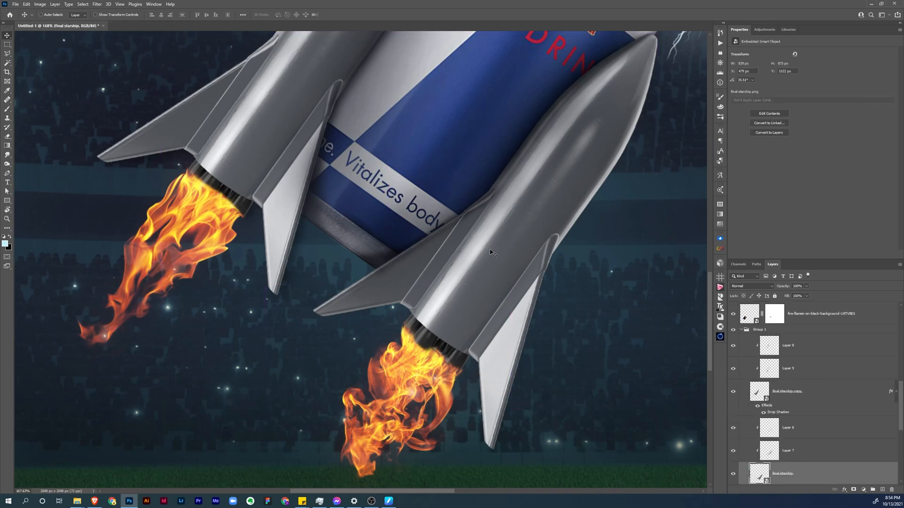
pyautogui.scroll(-3, 832, 415)
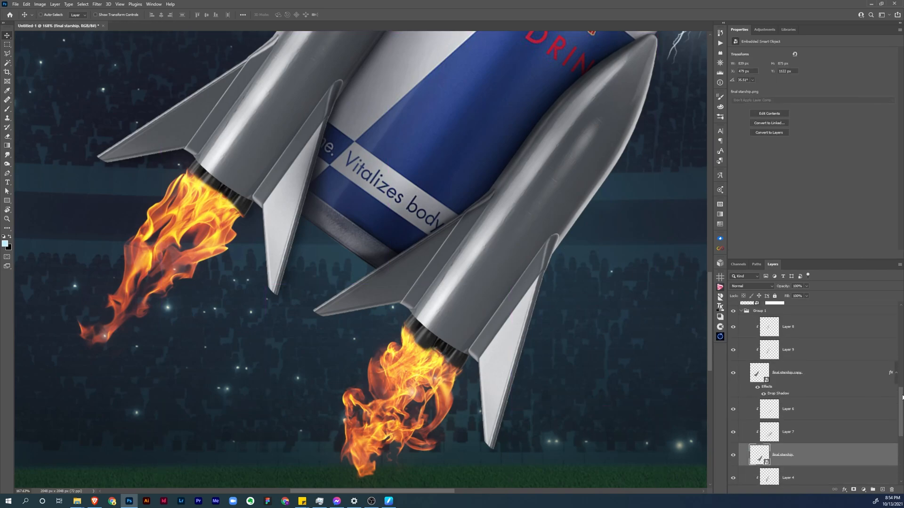
pyautogui.click(882, 490)
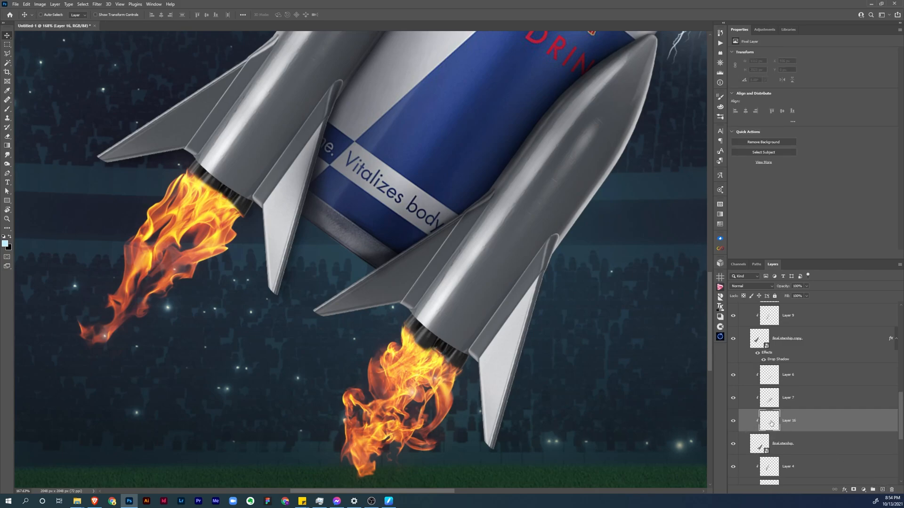
# Step: Set the new clipped layer to Overlay and paint a soft yellow flame glow over the right booster's nozzles at 10% brush opacity
pyautogui.press('z')
pyautogui.click(437, 340)
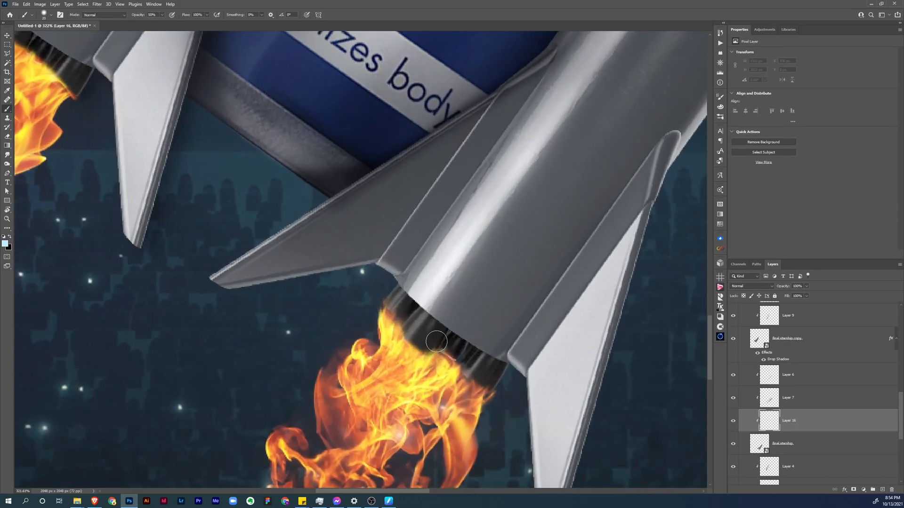
pyautogui.press('b')
pyautogui.rightClick(432, 190)
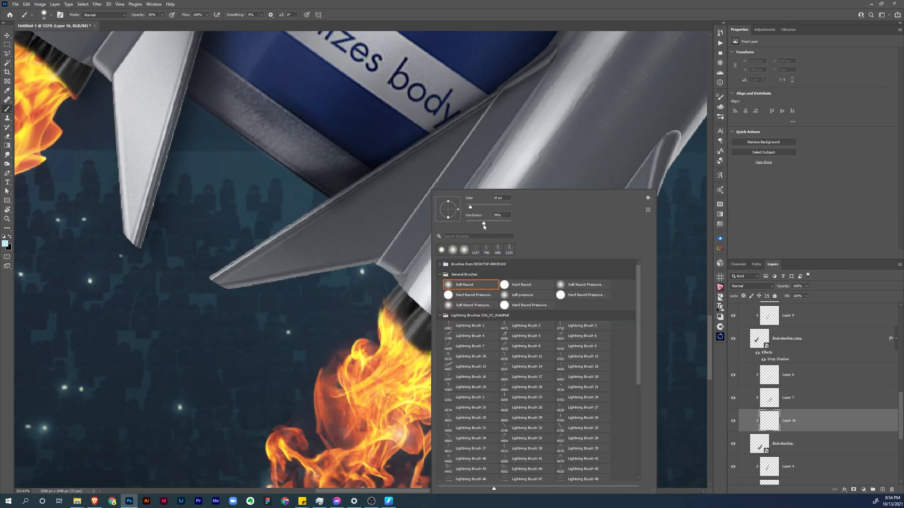
pyautogui.click(770, 418)
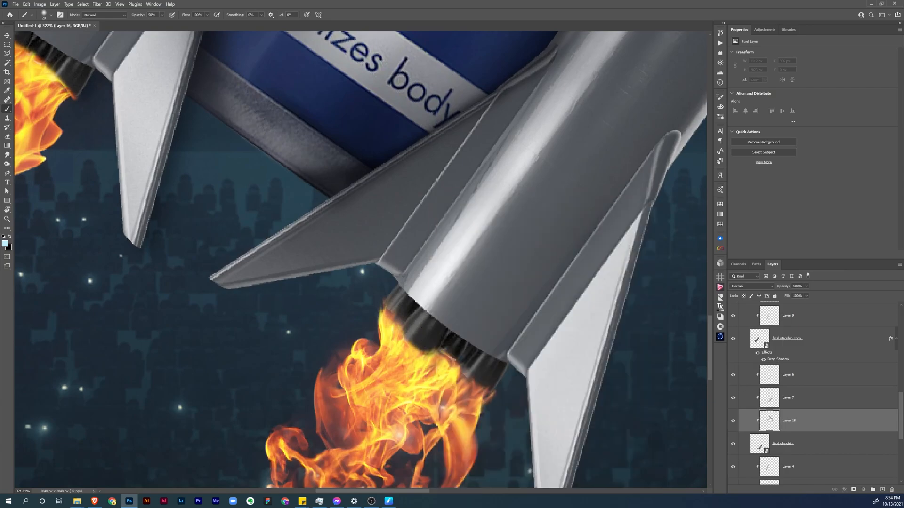
pyautogui.moveTo(427, 354); pyautogui.dragTo(436, 353)
pyautogui.click(753, 286)
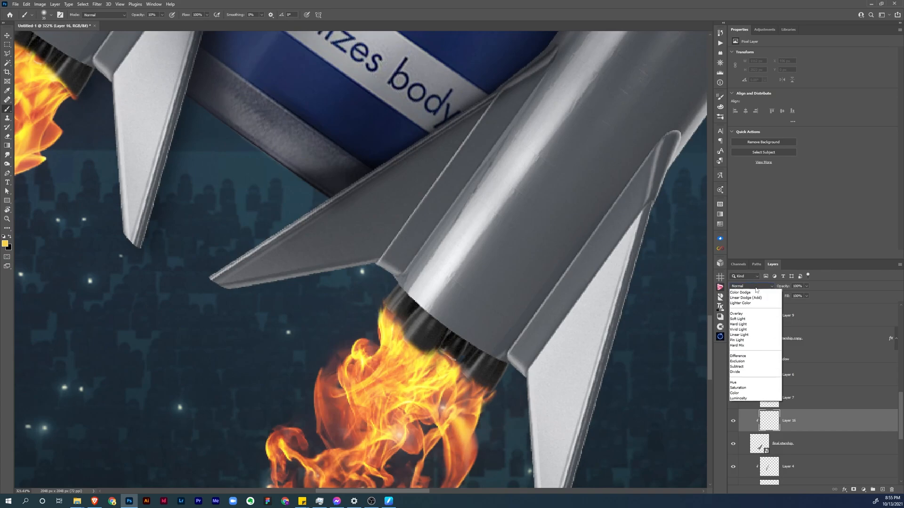
pyautogui.click(733, 369)
pyautogui.moveTo(489, 389)
pyautogui.mouseDown()
pyautogui.moveTo(497, 383)
pyautogui.moveTo(485, 387)
pyautogui.mouseUp()
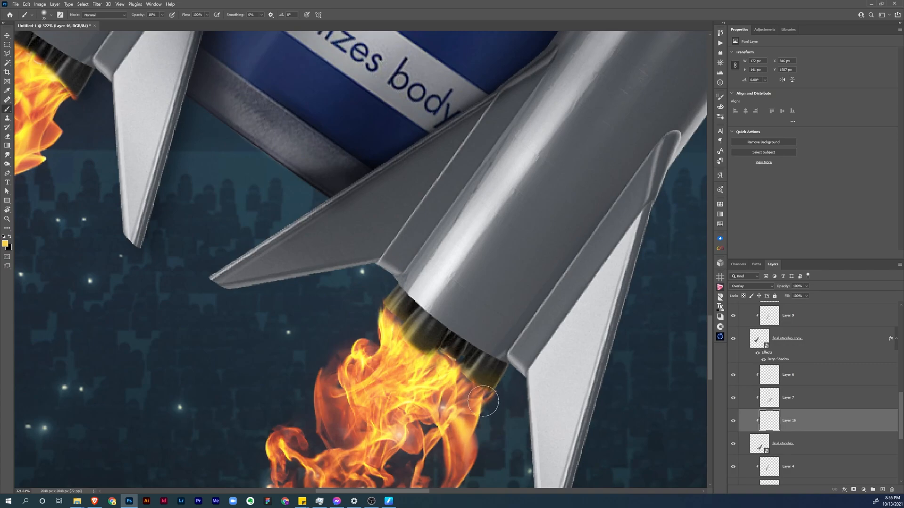
# Step: Paint yellow rim light along the flame-facing edges of both fins on the right booster
pyautogui.moveTo(511, 327); pyautogui.dragTo(616, 297)
pyautogui.moveTo(496, 259)
pyautogui.mouseDown()
pyautogui.moveTo(468, 248)
pyautogui.moveTo(325, 270)
pyautogui.moveTo(482, 250)
pyautogui.moveTo(492, 265)
pyautogui.mouseUp()
pyautogui.moveTo(622, 361)
pyautogui.mouseDown()
pyautogui.moveTo(483, 318)
pyautogui.moveTo(479, 335)
pyautogui.mouseUp()
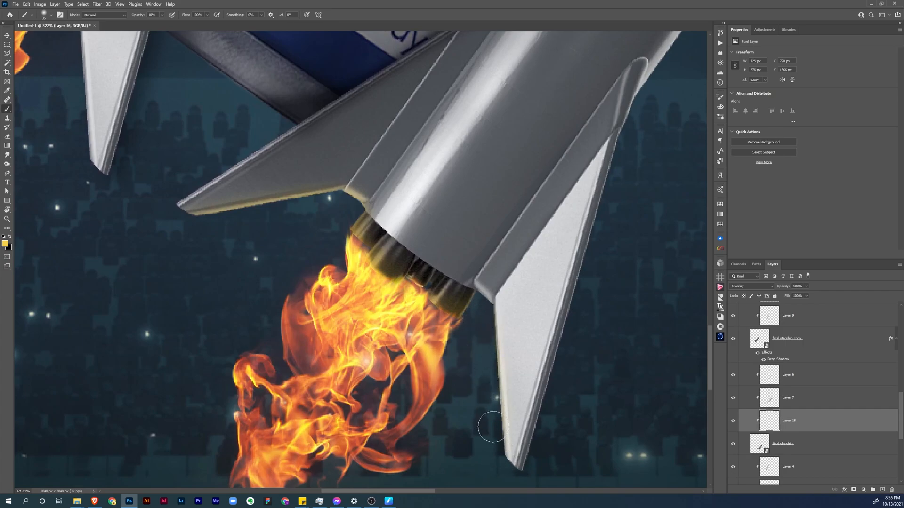
pyautogui.moveTo(510, 476)
pyautogui.mouseDown()
pyautogui.moveTo(520, 467)
pyautogui.moveTo(500, 474)
pyautogui.mouseUp()
pyautogui.moveTo(467, 326); pyautogui.dragTo(485, 312)
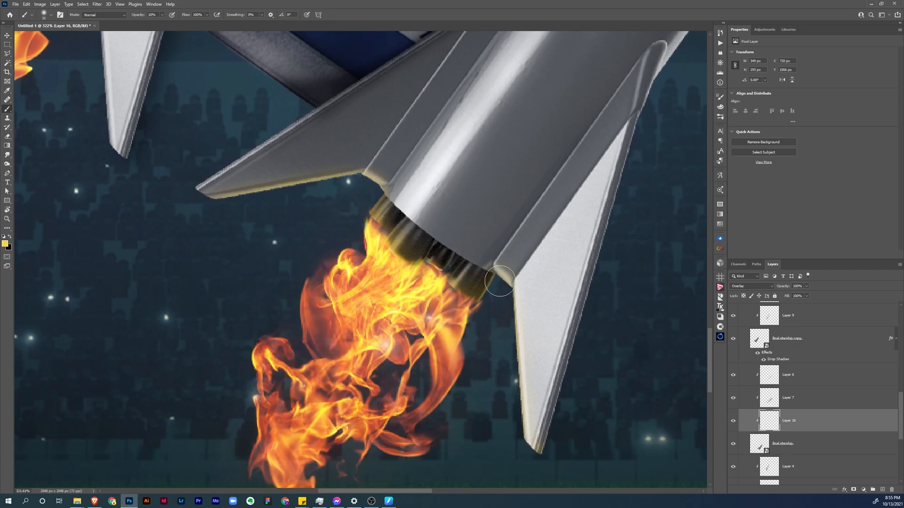
# Step: Add a second clipped layer in Overlay mode and brush orange-red glow over the right booster's nozzles
pyautogui.click(884, 489)
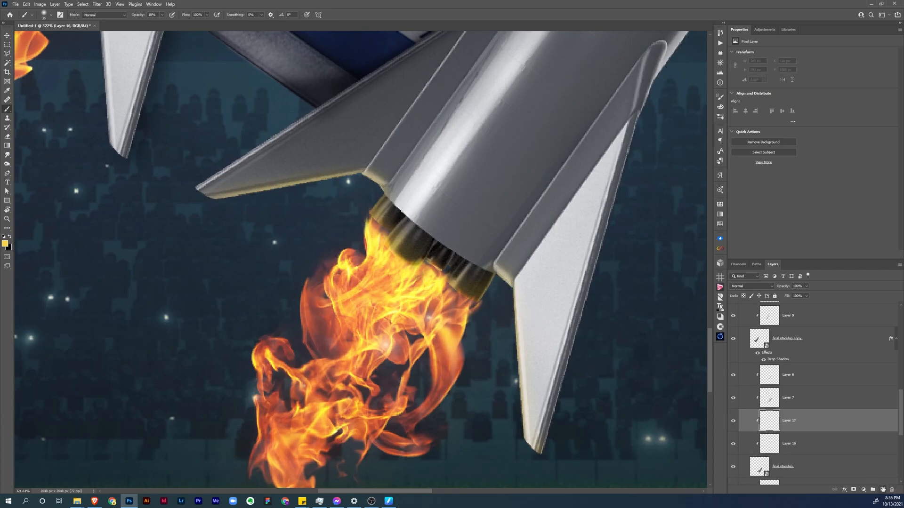
pyautogui.moveTo(514, 258); pyautogui.dragTo(542, 246)
pyautogui.click(746, 287)
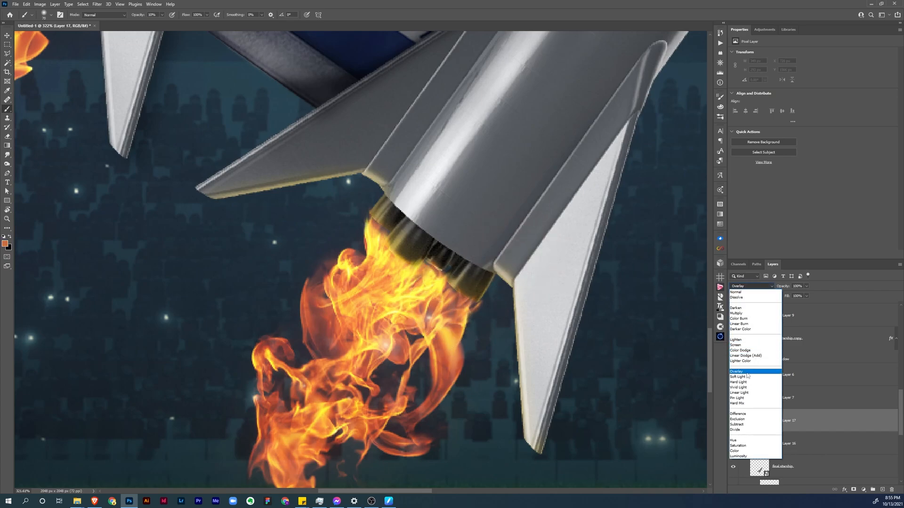
pyautogui.click(747, 373)
pyautogui.moveTo(418, 263); pyautogui.dragTo(400, 263)
pyautogui.moveTo(365, 210); pyautogui.dragTo(363, 221)
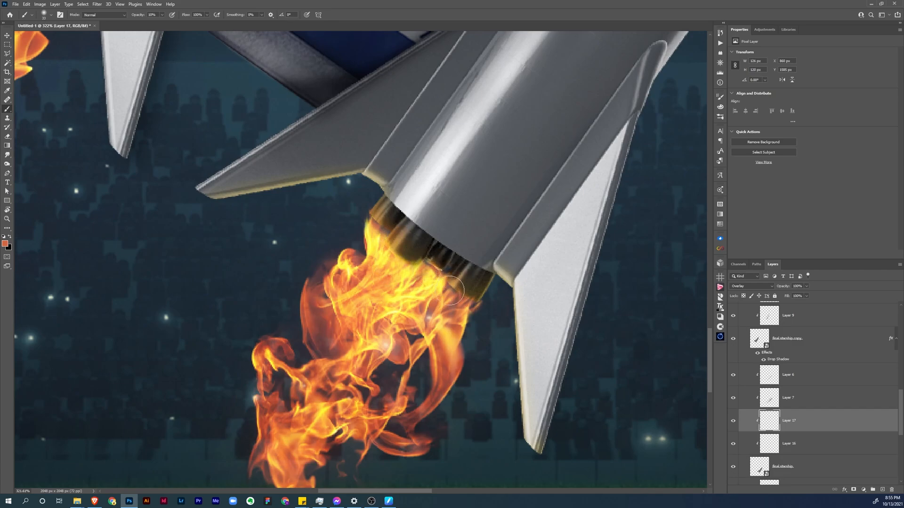
# Step: Extend the orange-red glow onto the fins and the lower body of the right booster
pyautogui.hscroll(2, 473, 297)
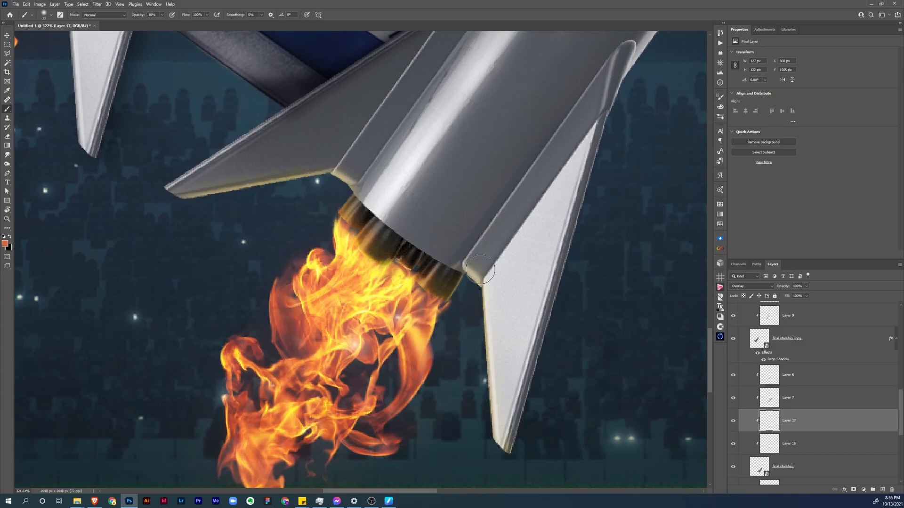
pyautogui.moveTo(482, 261)
pyautogui.mouseDown()
pyautogui.moveTo(501, 252)
pyautogui.moveTo(480, 245)
pyautogui.moveTo(484, 261)
pyautogui.moveTo(459, 327)
pyautogui.mouseUp()
pyautogui.moveTo(371, 171)
pyautogui.mouseDown()
pyautogui.moveTo(359, 150)
pyautogui.moveTo(327, 146)
pyautogui.moveTo(286, 167)
pyautogui.moveTo(232, 218)
pyautogui.moveTo(253, 206)
pyautogui.mouseUp()
pyautogui.moveTo(394, 242); pyautogui.dragTo(409, 301)
# Step: Soften the orange-red glow on the right booster's fins and body with a large soft Eraser at 20% opacity
pyautogui.press('e')
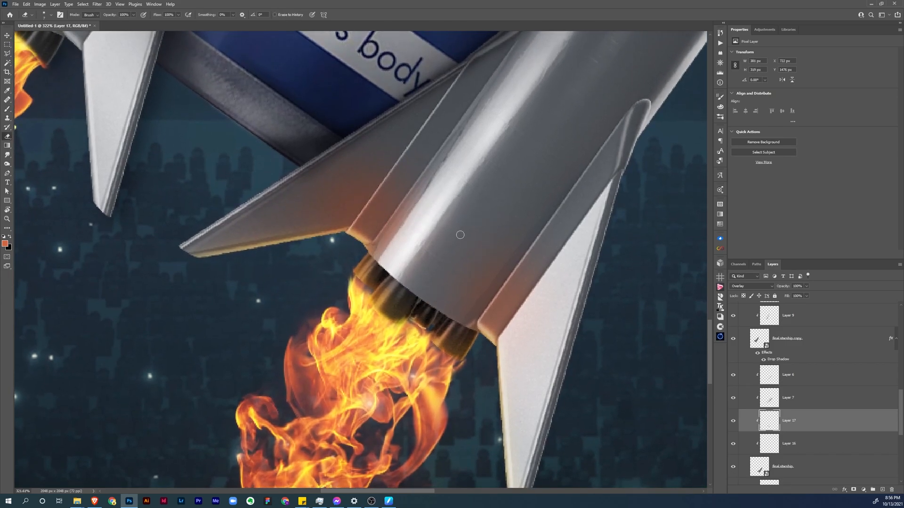
pyautogui.moveTo(517, 241)
pyautogui.mouseDown()
pyautogui.moveTo(500, 197)
pyautogui.moveTo(507, 43)
pyautogui.mouseUp()
pyautogui.rightClick(504, 282)
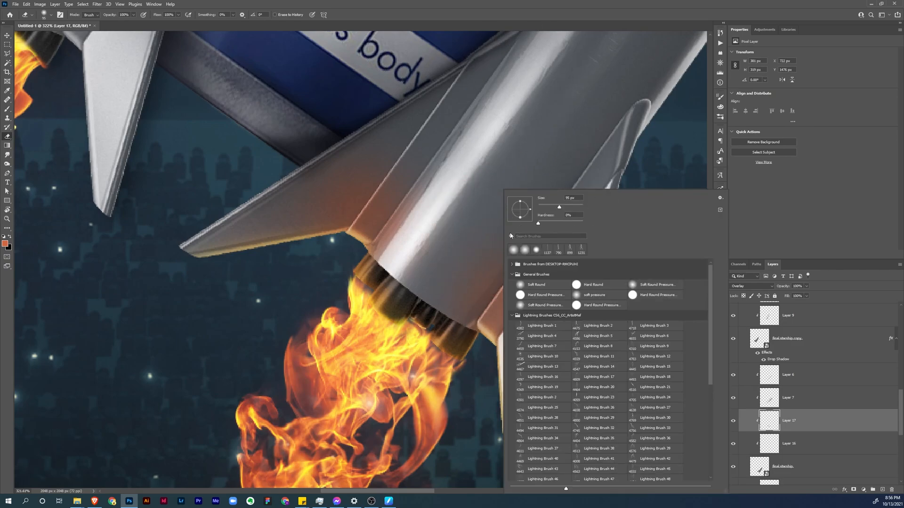
pyautogui.click(166, 312)
pyautogui.hotkey('alt', 'space')
pyautogui.moveTo(375, 198); pyautogui.dragTo(404, 196)
pyautogui.press('2')
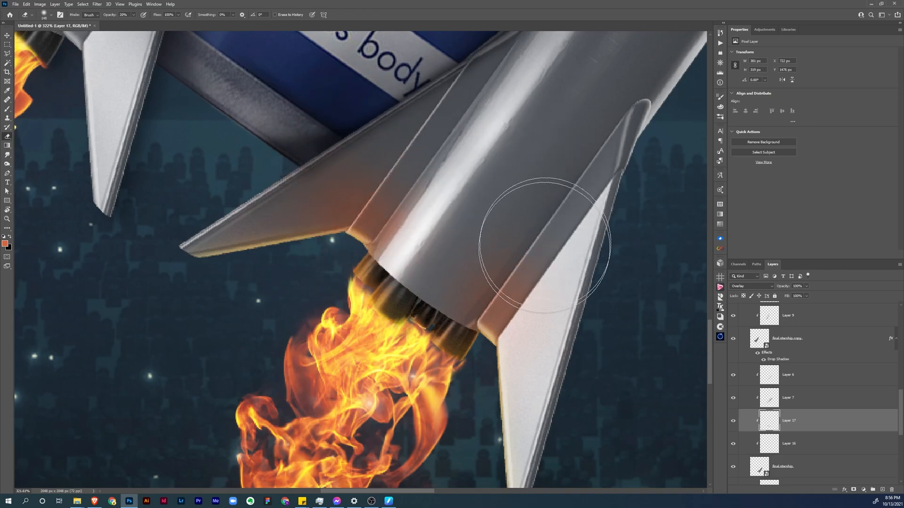
pyautogui.moveTo(314, 145)
pyautogui.mouseDown()
pyautogui.moveTo(279, 160)
pyautogui.moveTo(420, 109)
pyautogui.mouseUp()
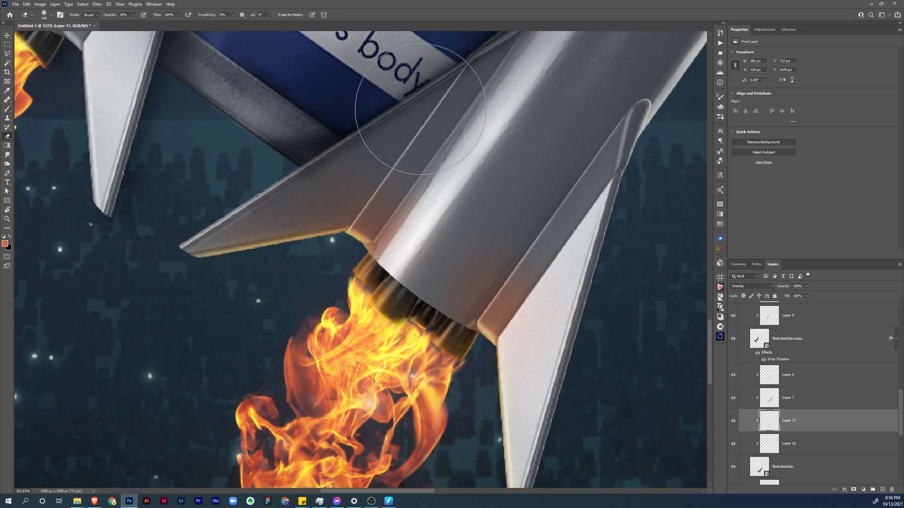
# Step: Compare the right booster with the orange-red glow layer hidden and shown
pyautogui.hotkey('ctrl', '0')
pyautogui.press('z')
pyautogui.moveTo(369, 380)
pyautogui.mouseDown()
pyautogui.moveTo(396, 371)
pyautogui.moveTo(429, 332)
pyautogui.mouseUp()
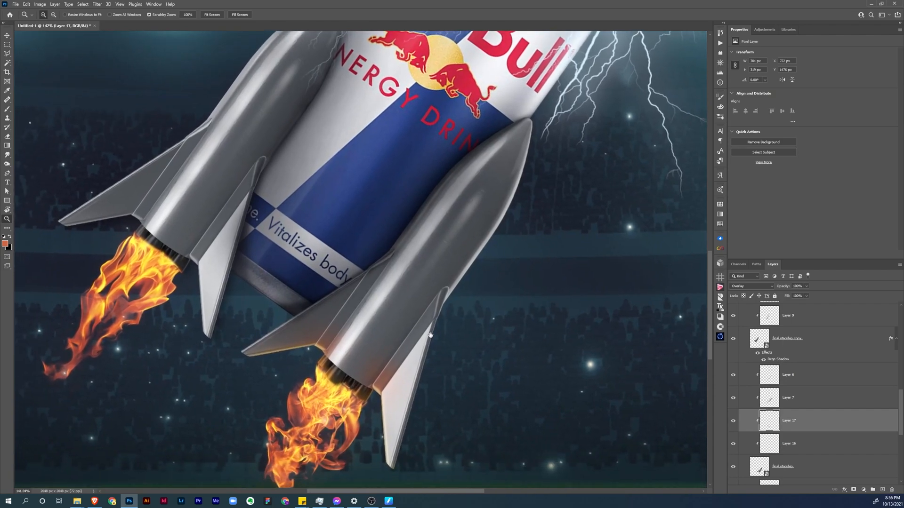
pyautogui.click(733, 421)
pyautogui.click(733, 422)
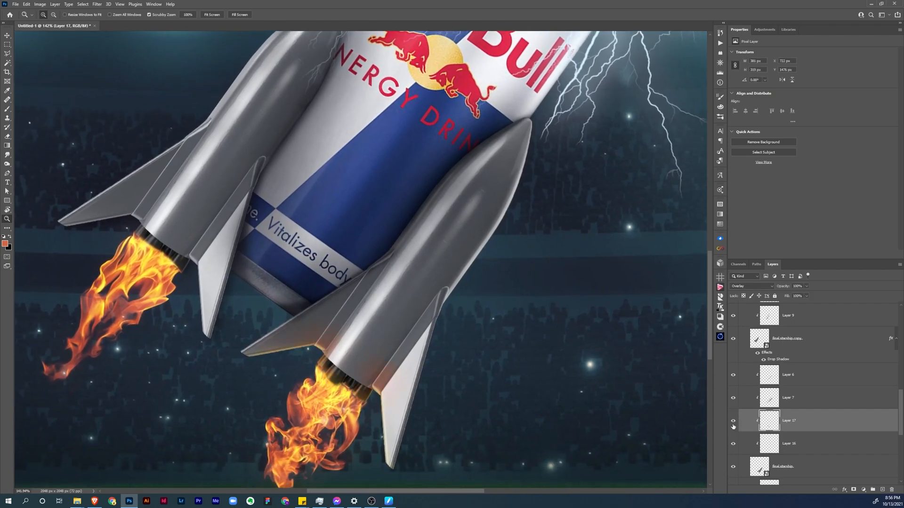
# Step: Add a third clipped layer in Color Dodge mode and paint a broad orange glow across the right booster's nozzles, fins and lower body
pyautogui.moveTo(345, 364); pyautogui.dragTo(369, 315)
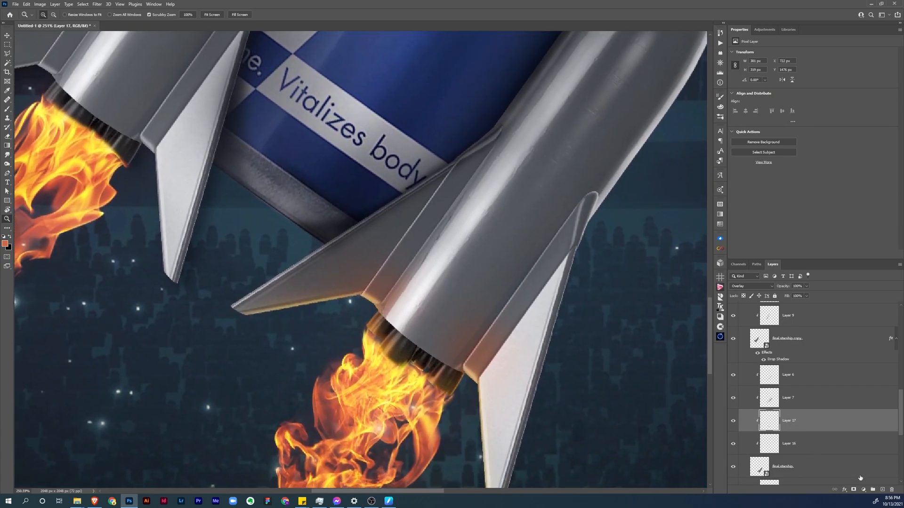
pyautogui.click(882, 490)
pyautogui.press('b')
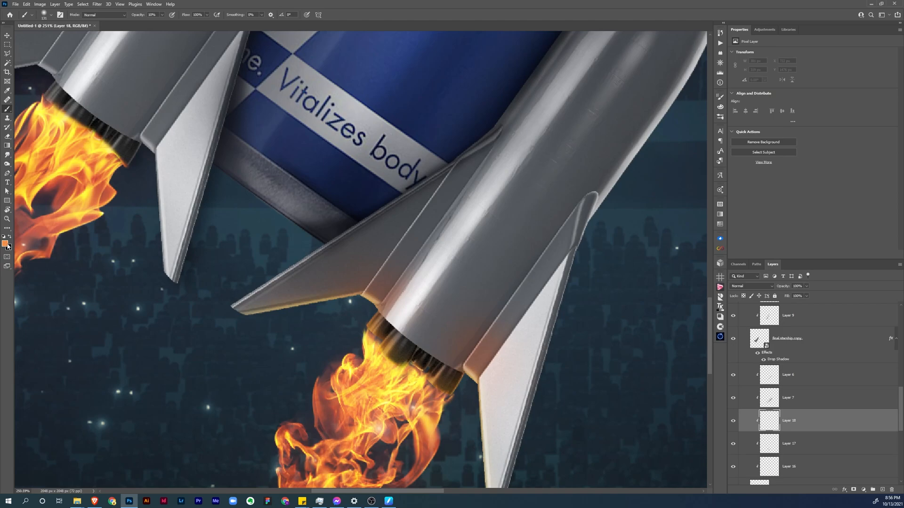
pyautogui.click(745, 285)
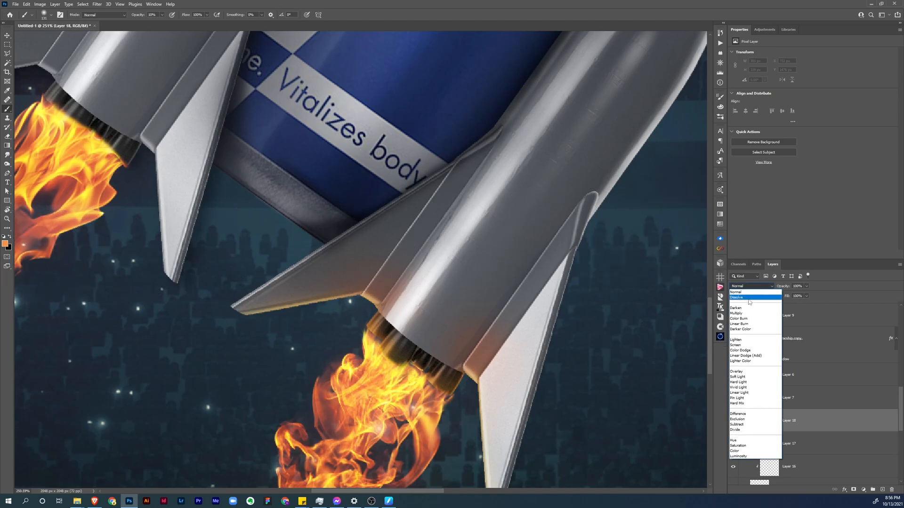
pyautogui.click(749, 351)
pyautogui.moveTo(422, 342)
pyautogui.mouseDown()
pyautogui.moveTo(455, 342)
pyautogui.moveTo(403, 332)
pyautogui.moveTo(414, 347)
pyautogui.moveTo(410, 319)
pyautogui.moveTo(433, 351)
pyautogui.moveTo(464, 366)
pyautogui.moveTo(468, 419)
pyautogui.moveTo(394, 313)
pyautogui.moveTo(329, 299)
pyautogui.mouseUp()
pyautogui.moveTo(459, 286); pyautogui.dragTo(570, 256)
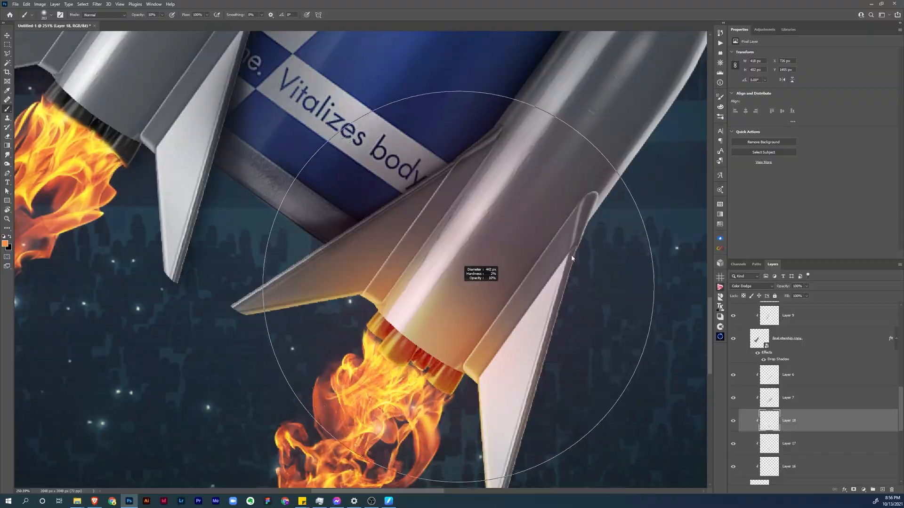